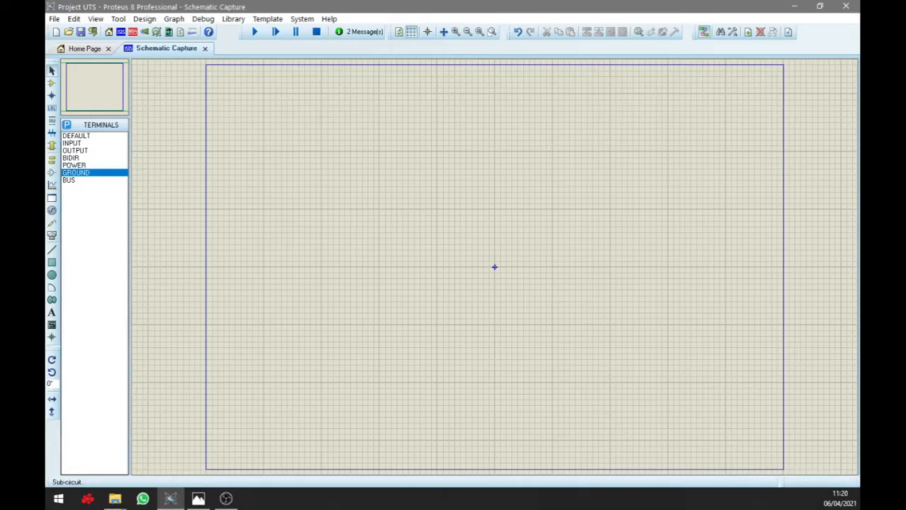
Preview the symbols of the loaded devices 1N4001, BATTERY, BC547, G5CLE-14-DC5, LED-BLUE and LED-GREEN.
left_click(52, 84)
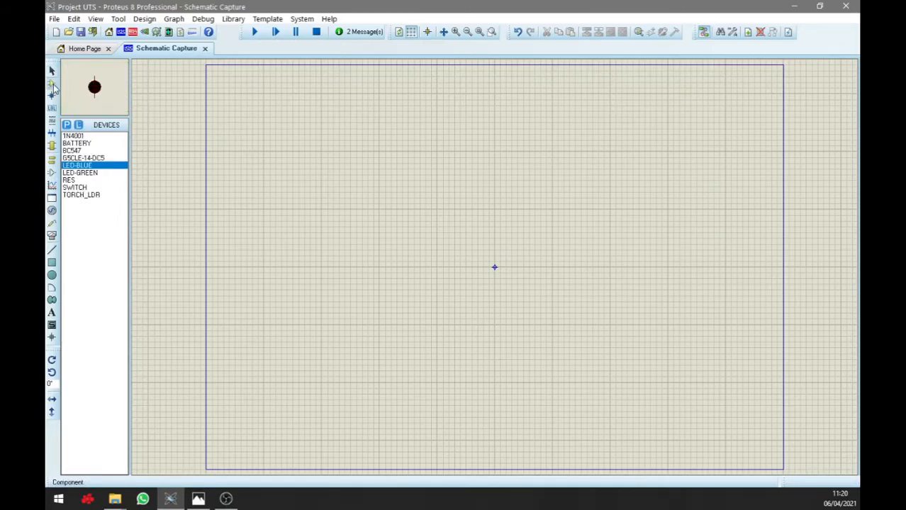
left_click(68, 125)
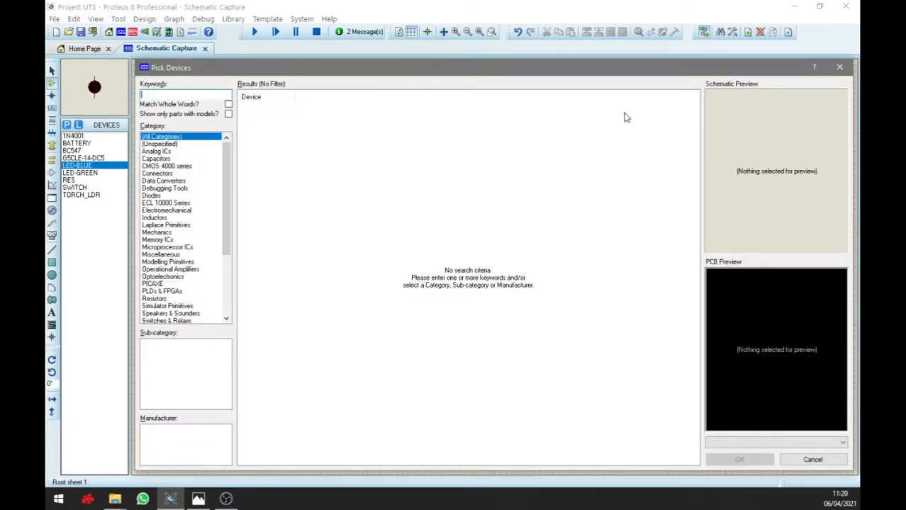
left_click(837, 74)
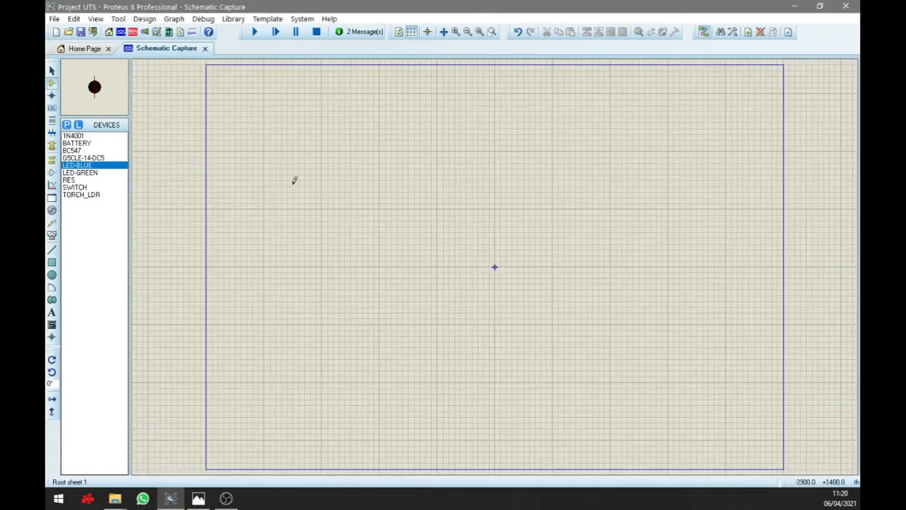
left_click(75, 136)
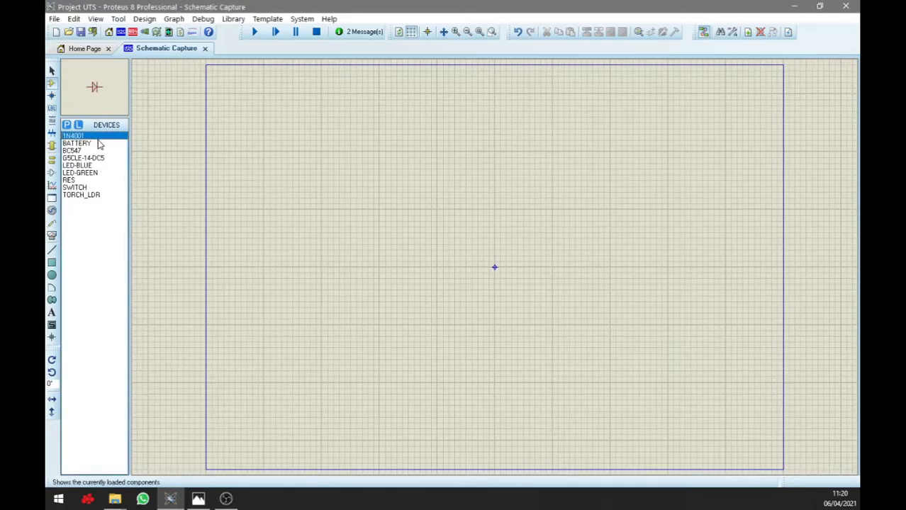
left_click(100, 144)
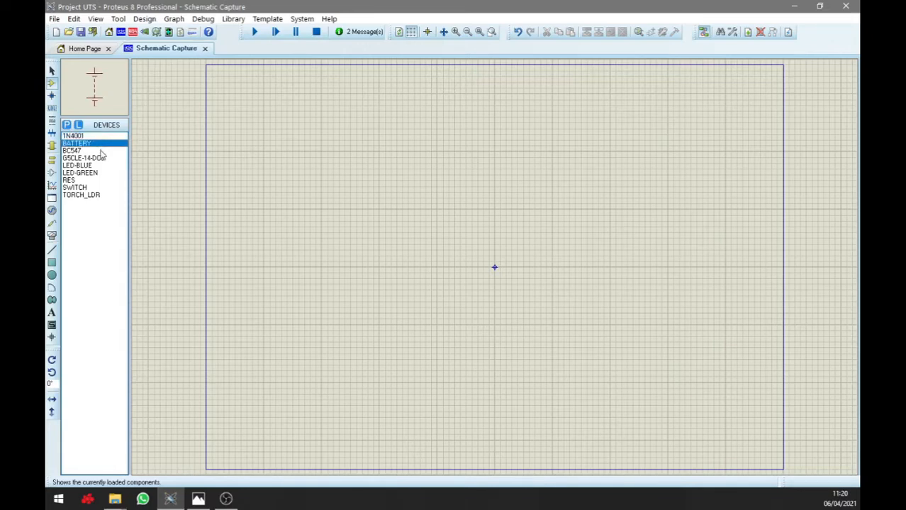
left_click(101, 152)
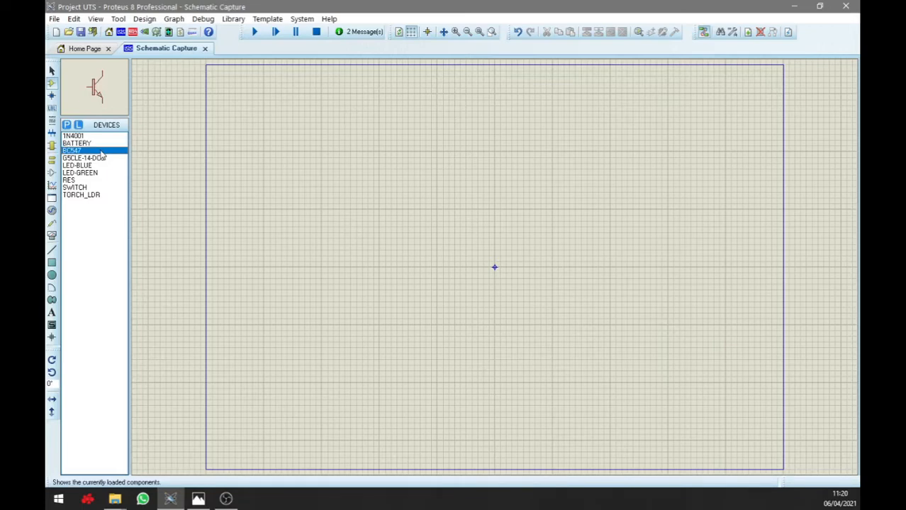
left_click(100, 145)
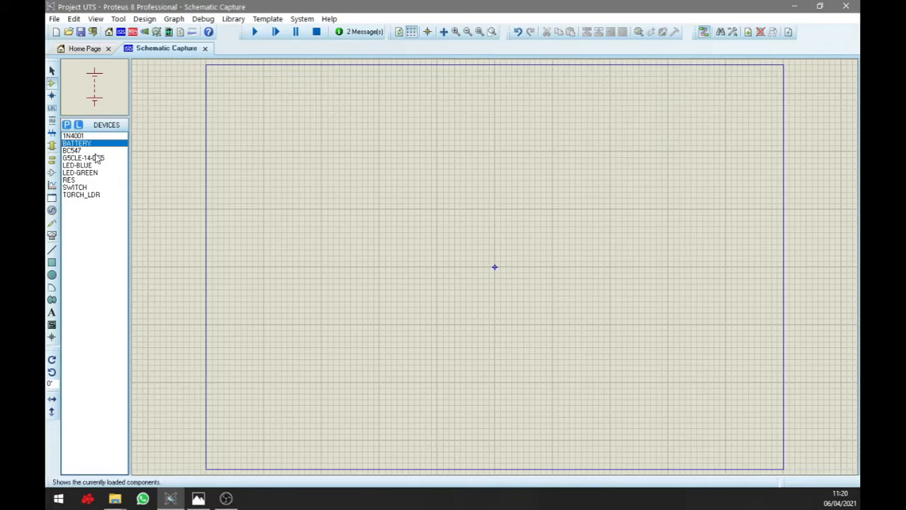
left_click(98, 159)
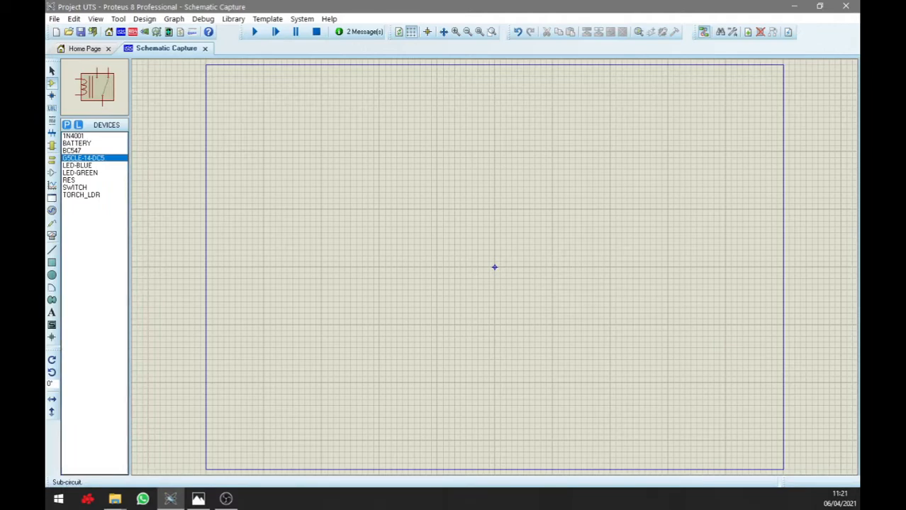
left_click(102, 166)
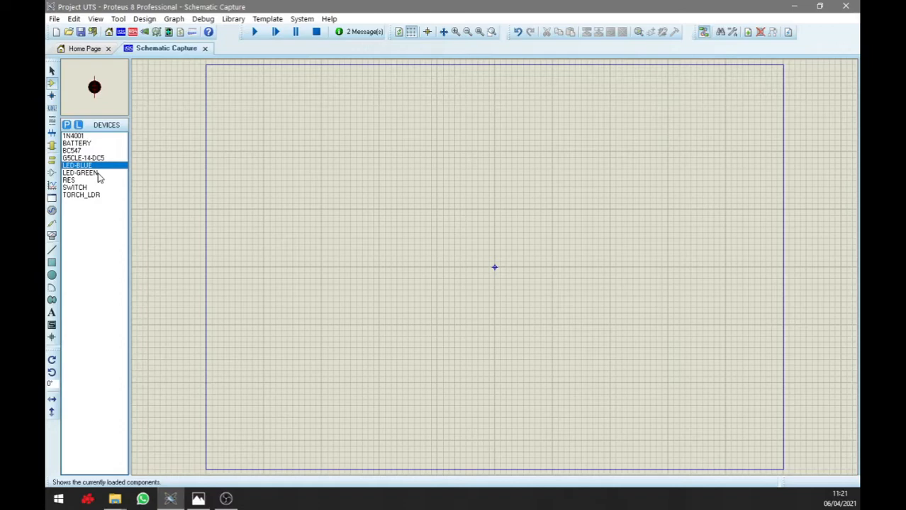
left_click(98, 174)
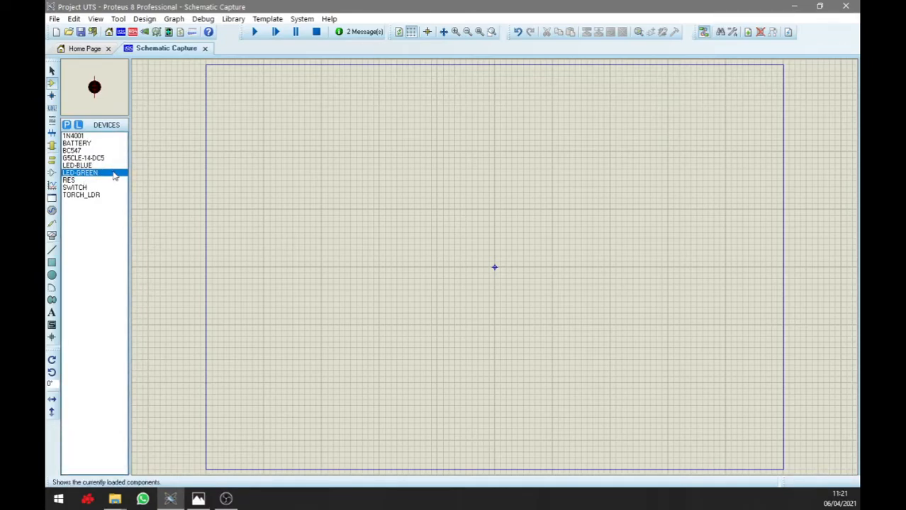
Search the device library for LED, look through the LED models, and close the library without adding any device.
left_click(67, 126)
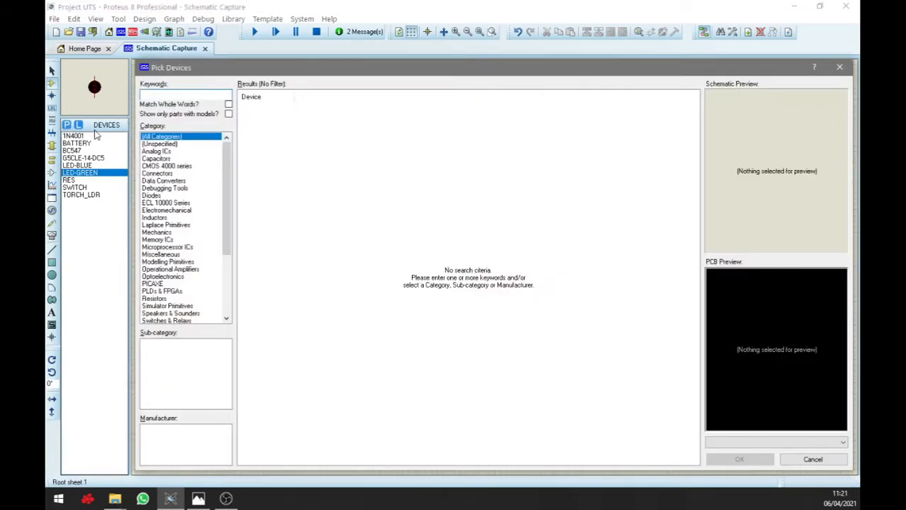
type("LED")
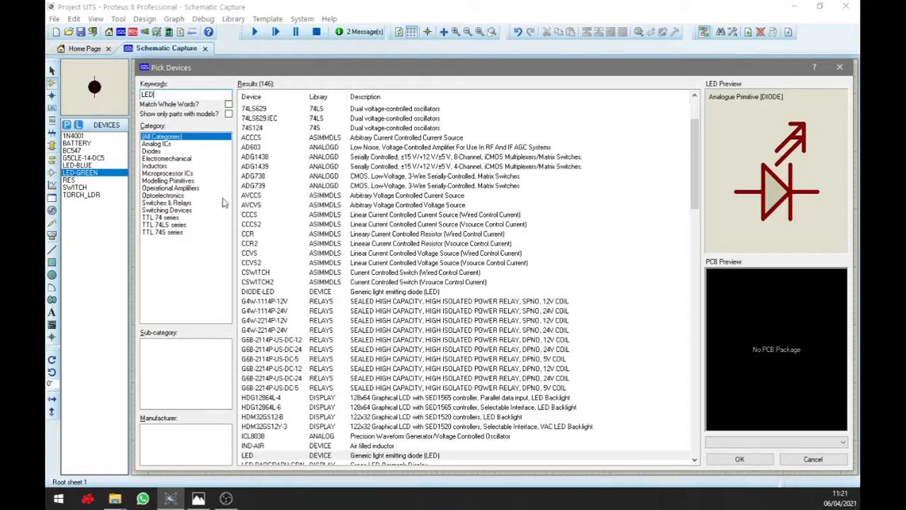
scroll(280, 406, "down", 3)
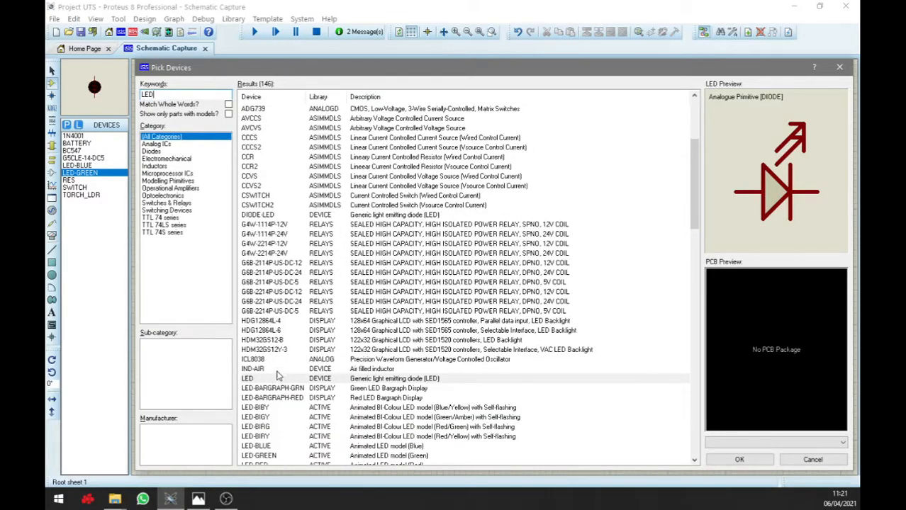
left_click(839, 67)
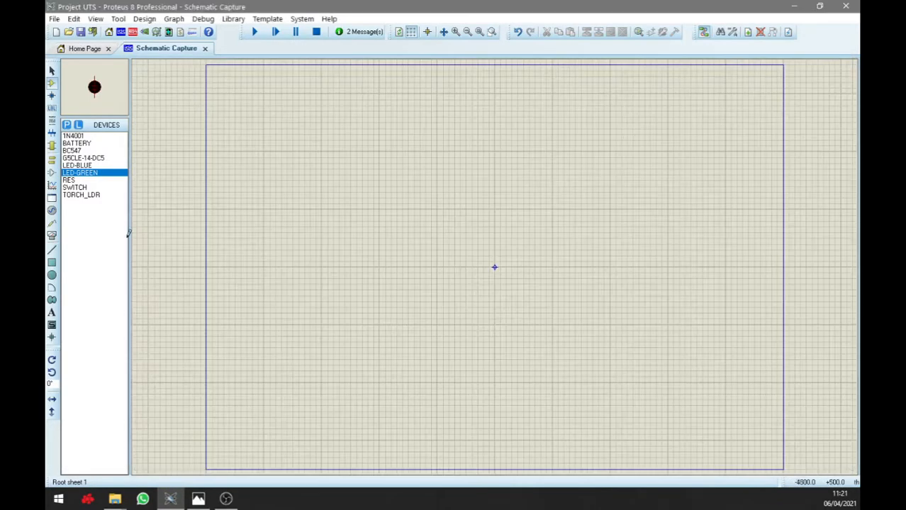
Preview the RES, SWITCH and TORCH_LDR symbols and look up the POWER terminal.
left_click(87, 182)
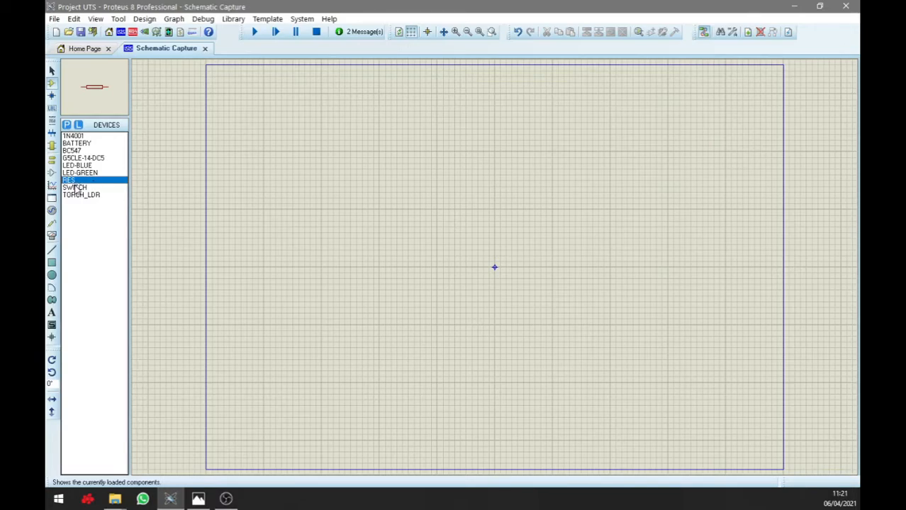
left_click(95, 188)
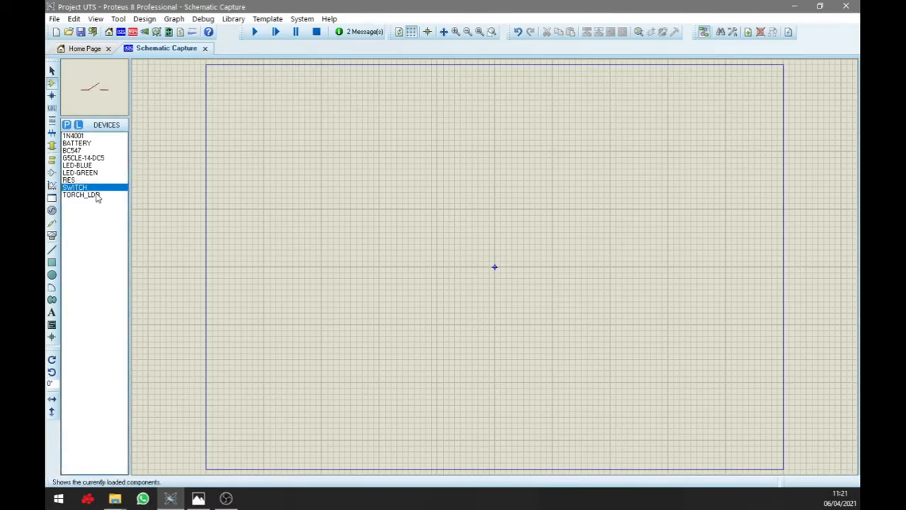
left_click(97, 196)
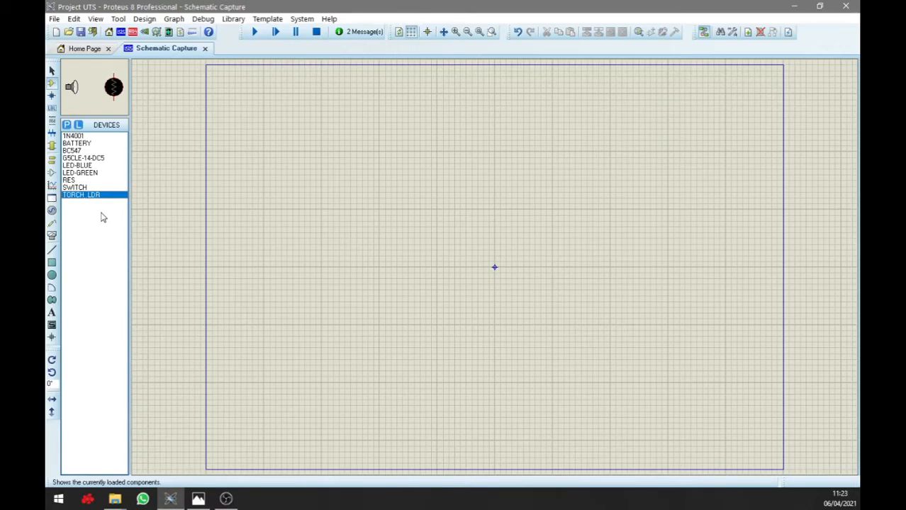
left_click(53, 162)
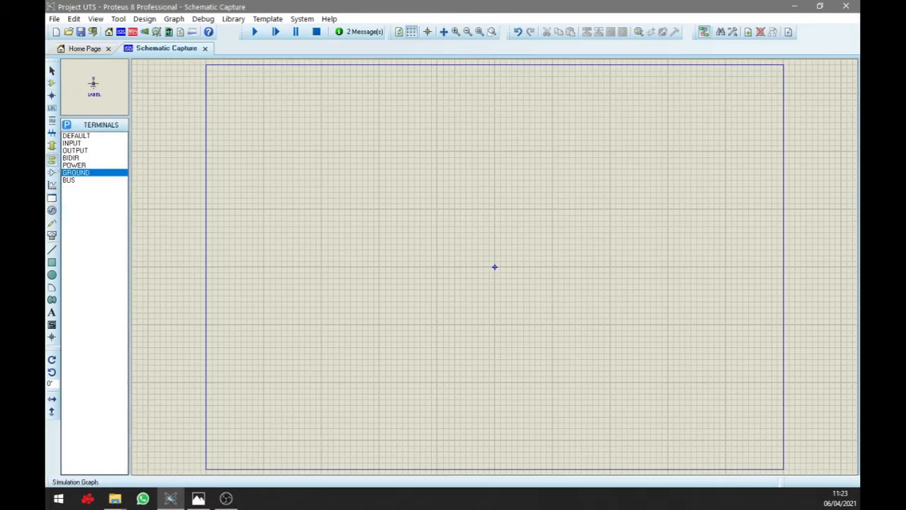
left_click(81, 168)
Place a BATTERY component in the left part of the schematic sheet, at mid-height.
left_click(51, 83)
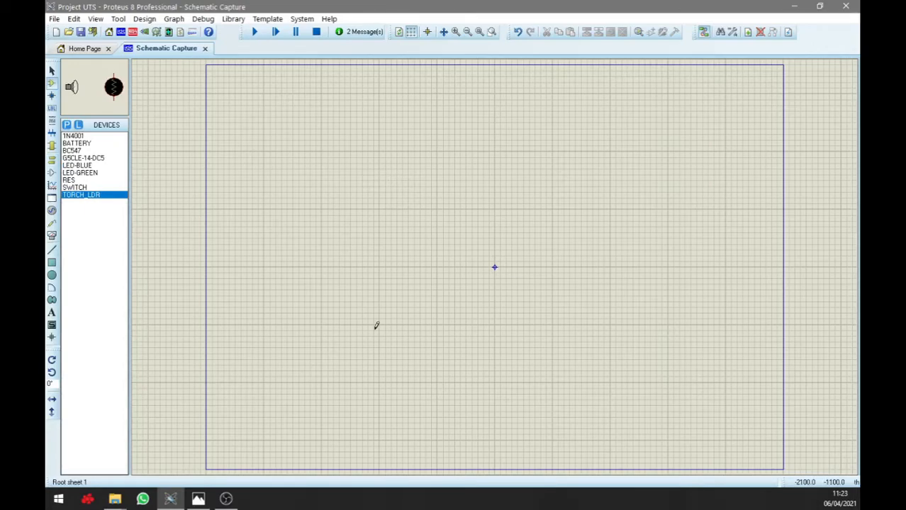
left_click(96, 145)
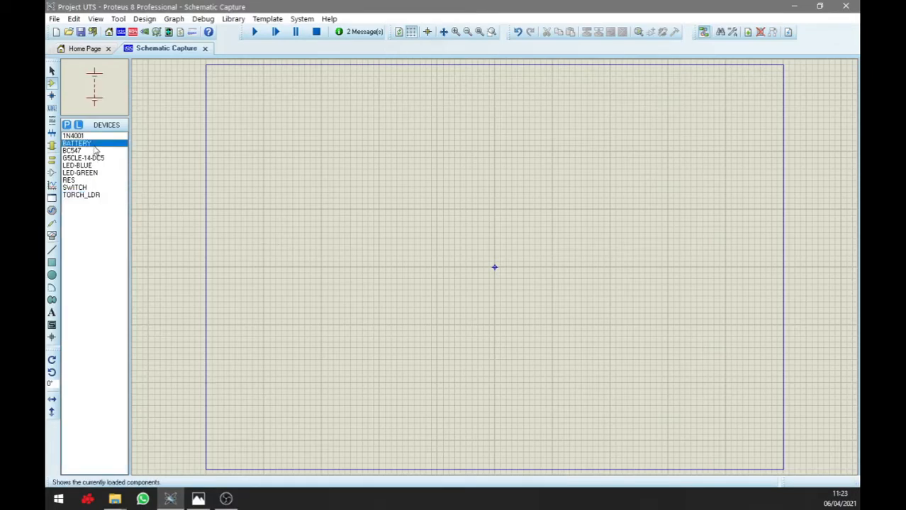
left_click(263, 263)
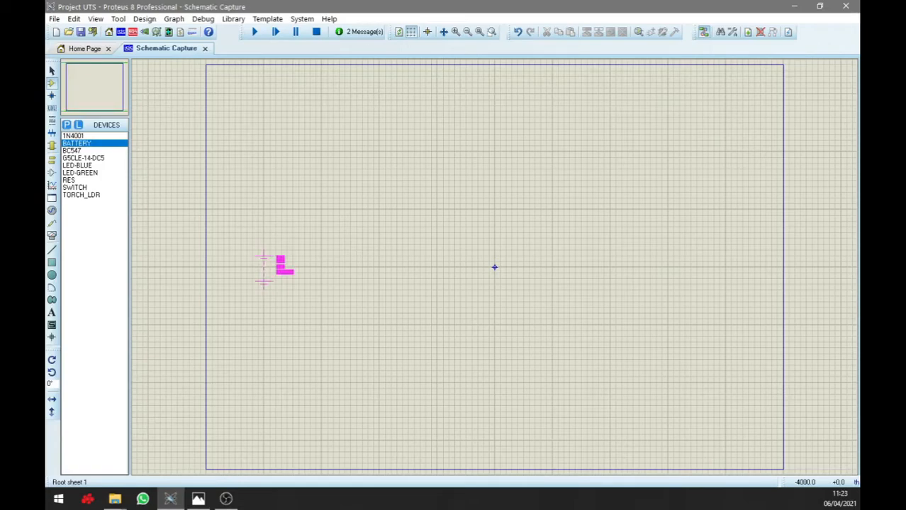
left_click(263, 268)
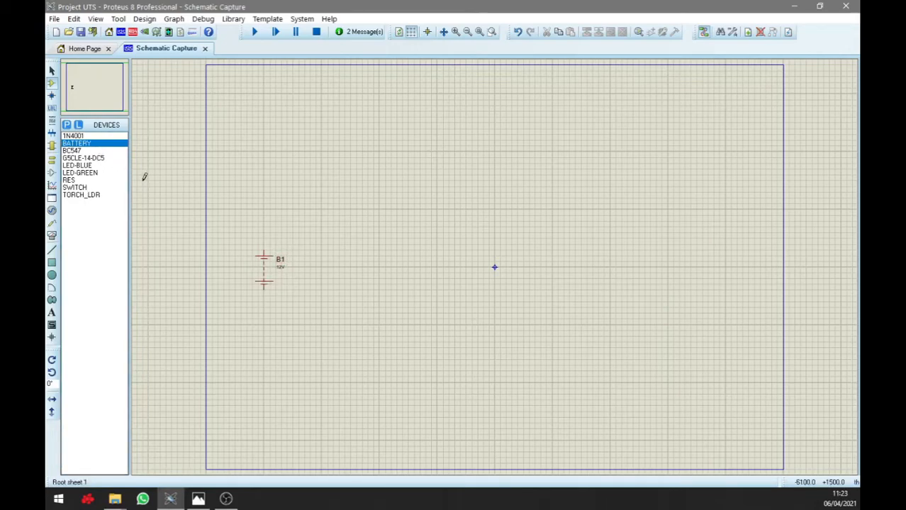
Place a TORCH_LDR component to the right of the battery.
left_click(94, 198)
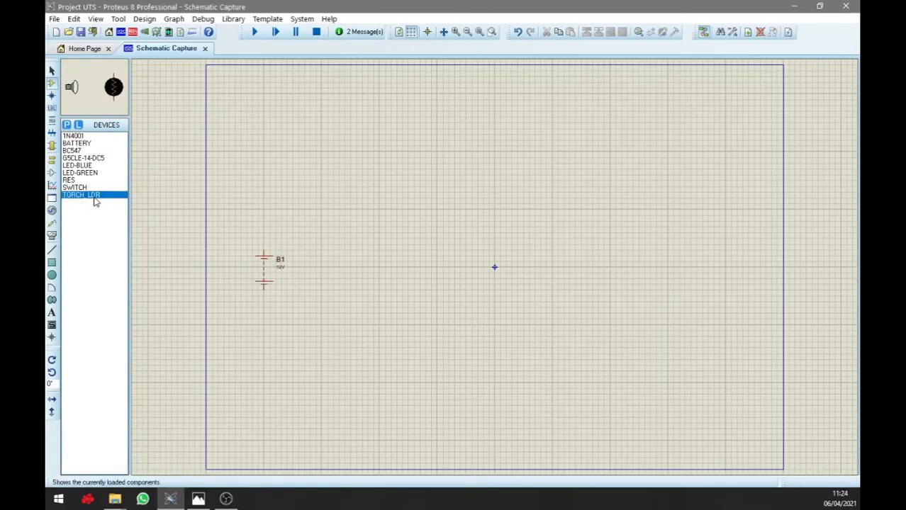
left_click(382, 252)
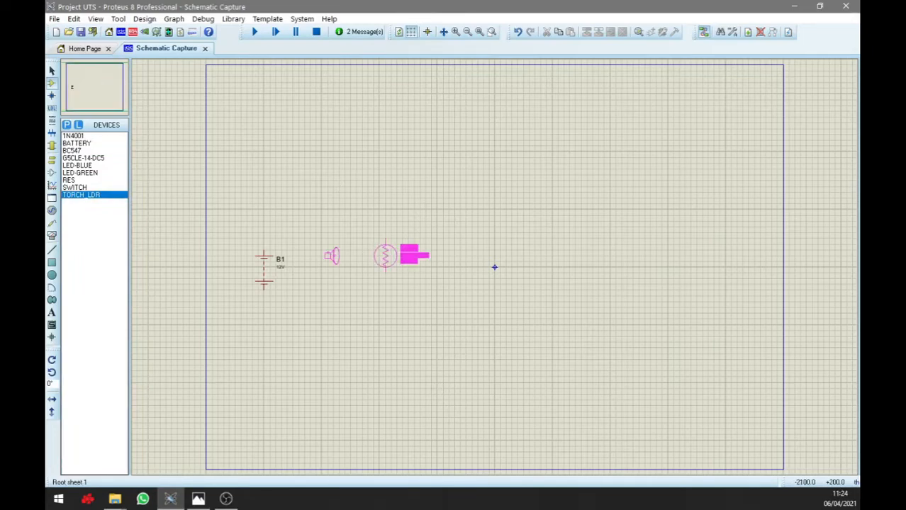
left_click(367, 256)
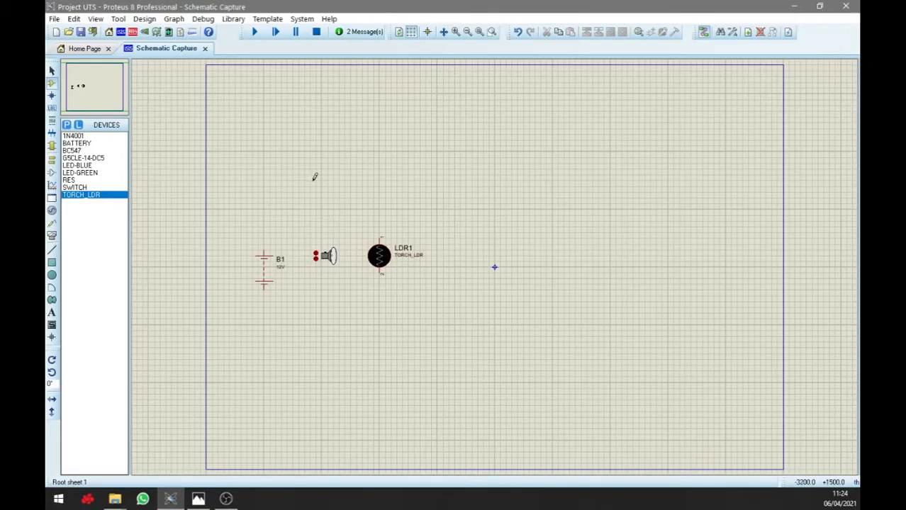
Place a SWITCH component above the battery.
left_click(75, 188)
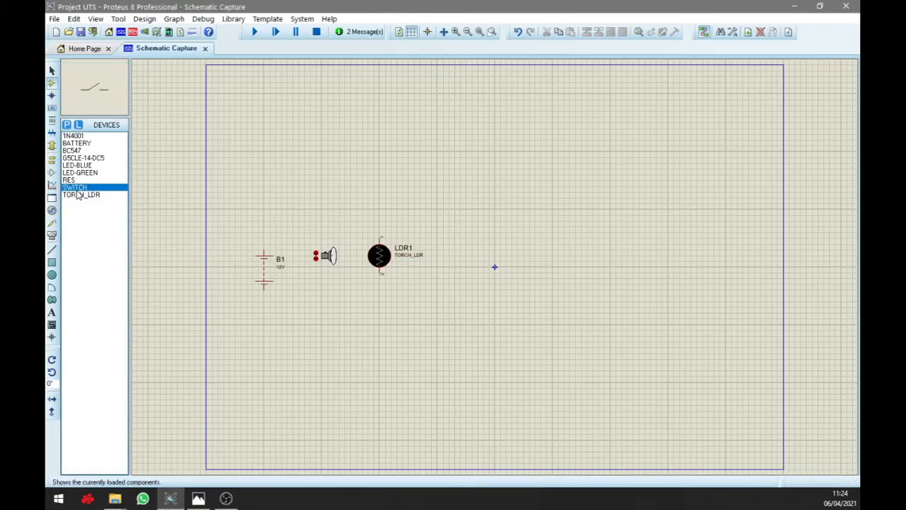
left_click(265, 209)
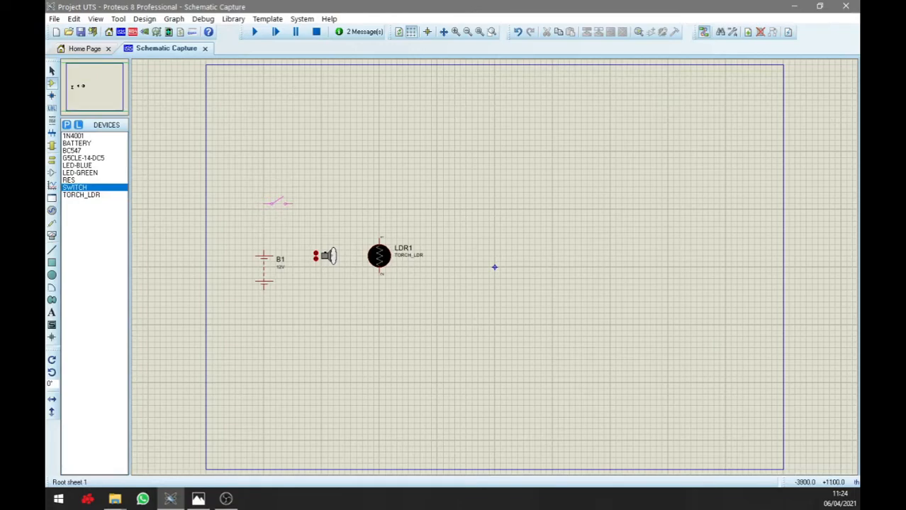
left_click(280, 206)
left_click(268, 208)
left_click(264, 251)
left_click(265, 209)
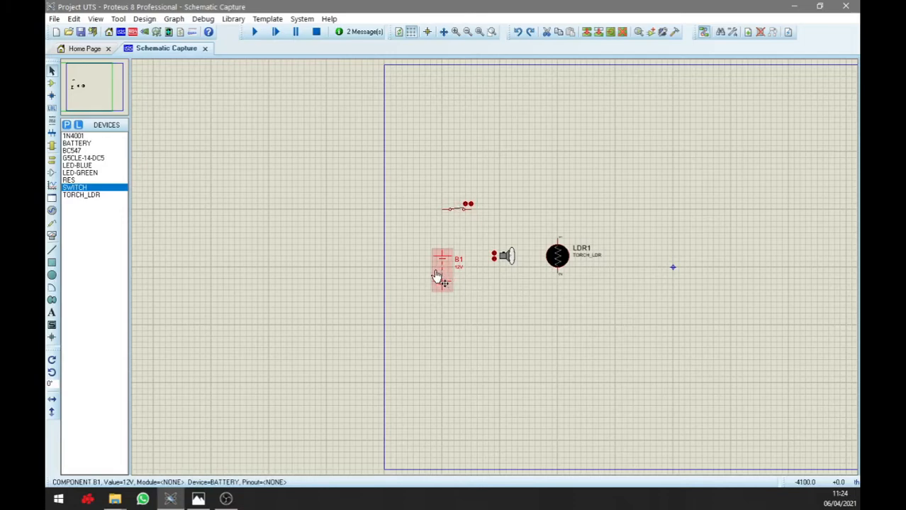
Move battery B1 slightly to the left so it sits just outside the switch's left pin.
left_click_drag(443, 266, 432, 266)
left_click_drag(435, 273, 436, 272)
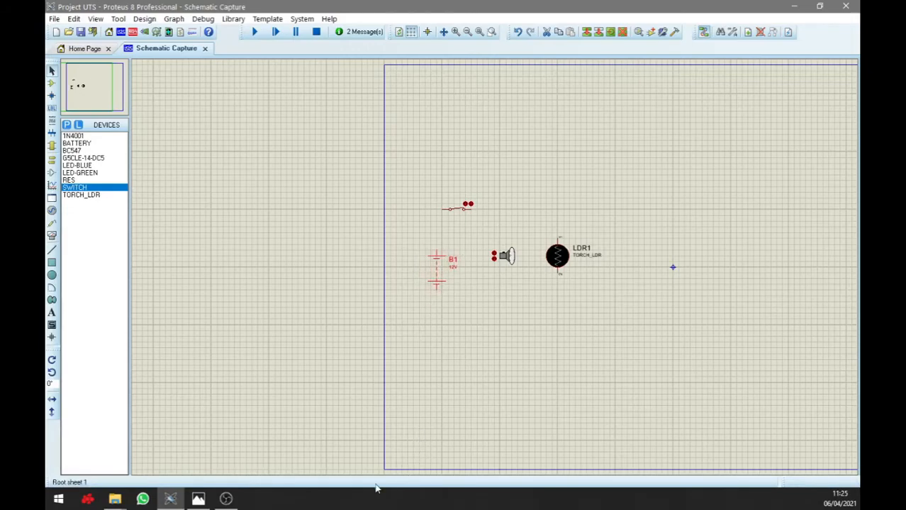
left_click_drag(571, 344, 489, 333)
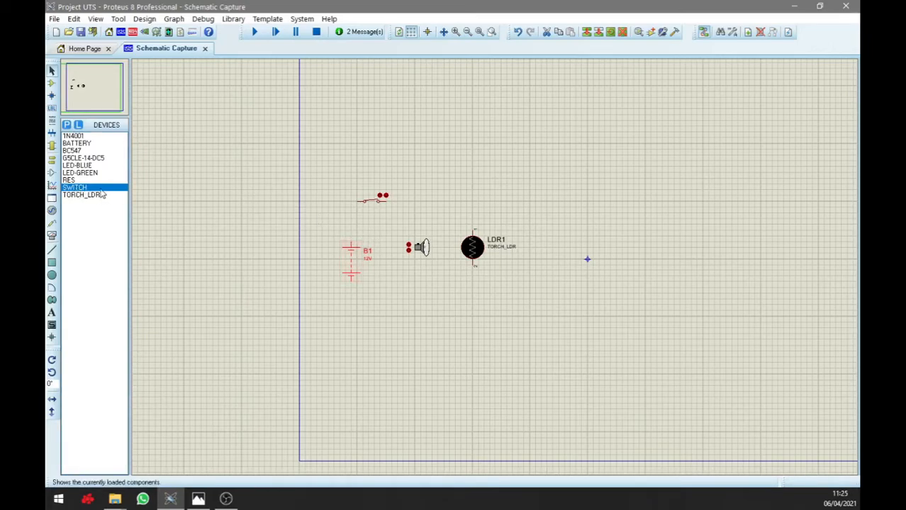
Wire the switch's left pin to battery B1's upper pin and its right pin to the upper pin of LDR1.
left_click(77, 188)
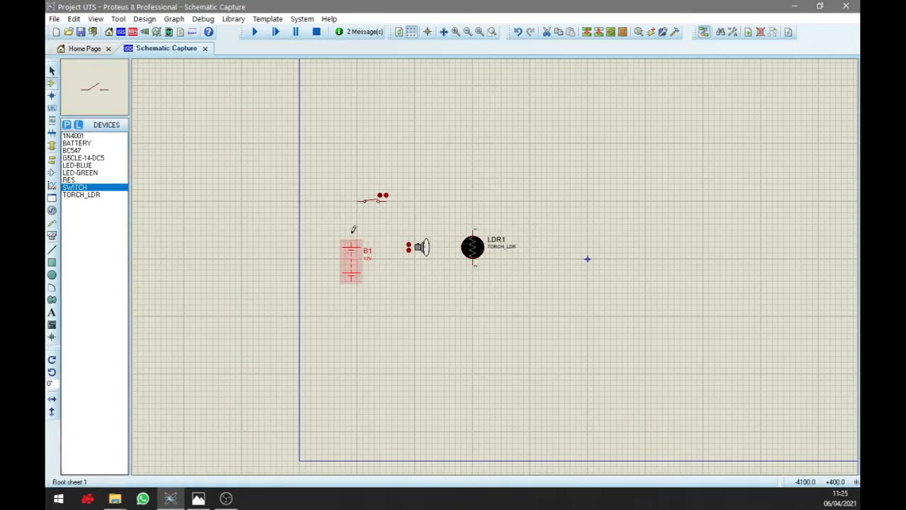
left_click(357, 202)
left_click(351, 244)
left_click(384, 201)
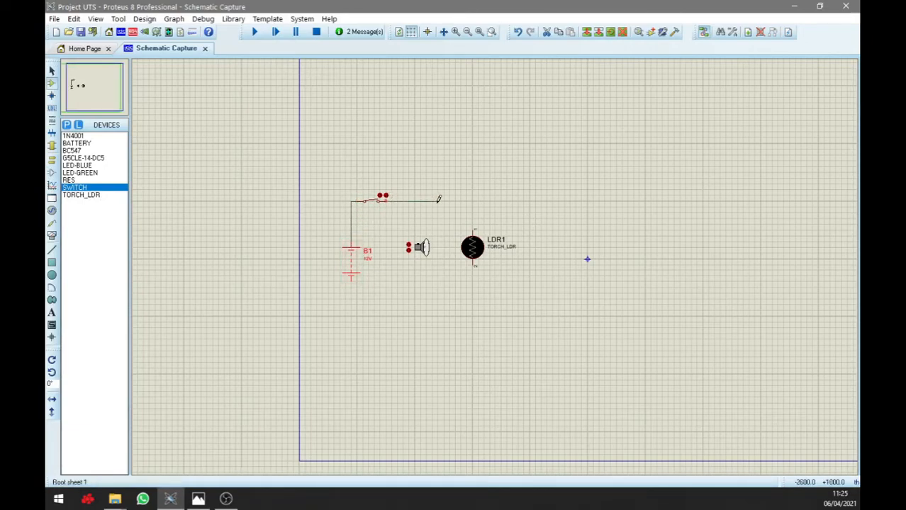
left_click(473, 230)
Place a RES resistor directly below LDR1 and rotate it anti-clockwise so it stands vertical.
left_click(91, 181)
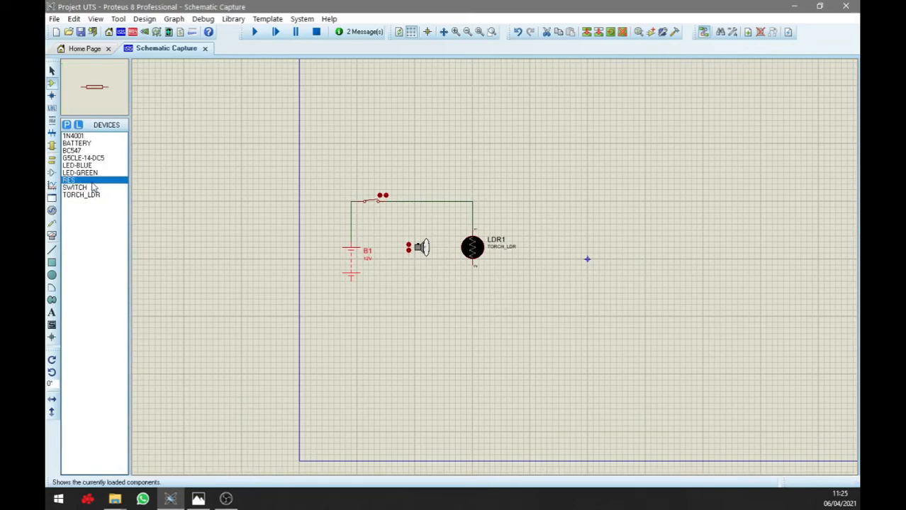
left_click(475, 298)
left_click(475, 299)
right_click(475, 298)
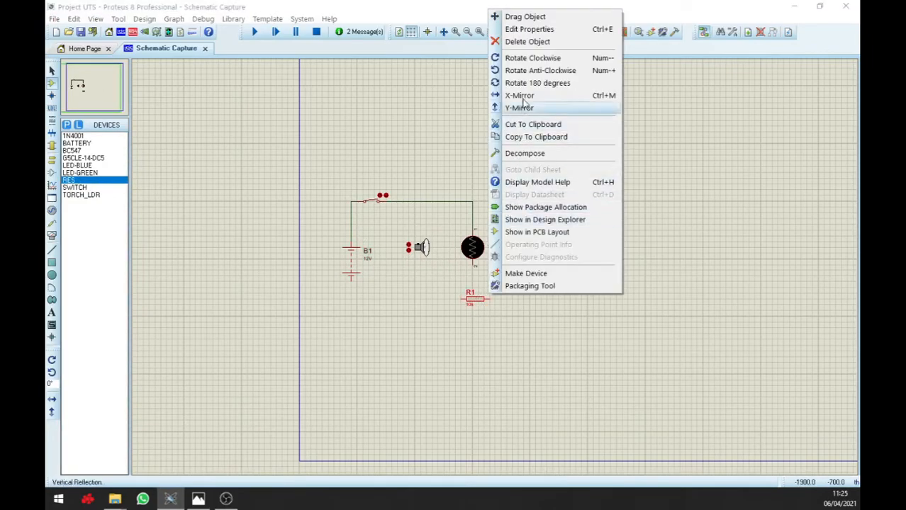
left_click(532, 71)
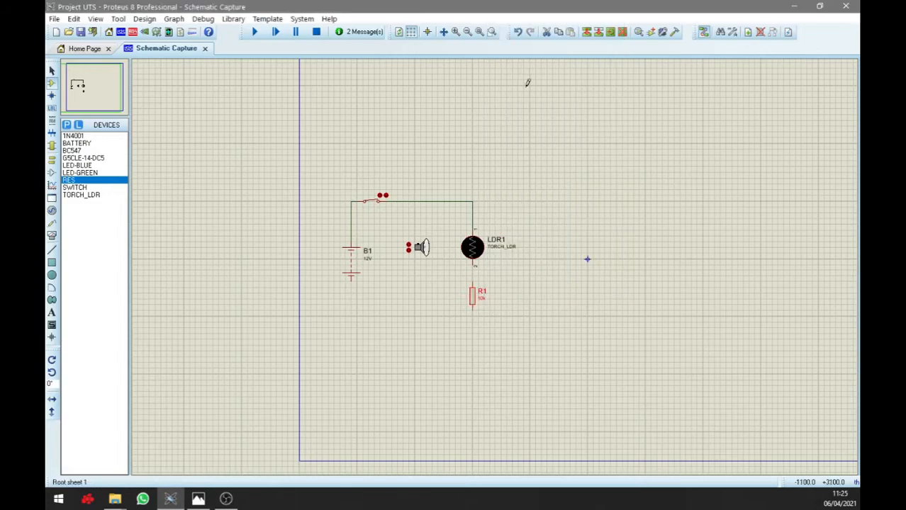
Set resistor R1's value to 330 and wire it between LDR1's lower pin and battery B1's lower pin.
double_click(483, 303)
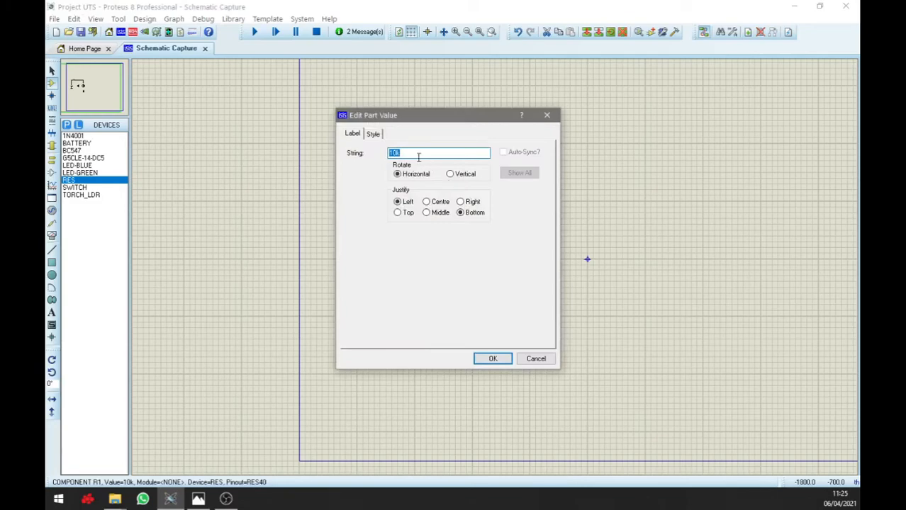
type("330")
left_click(491, 359)
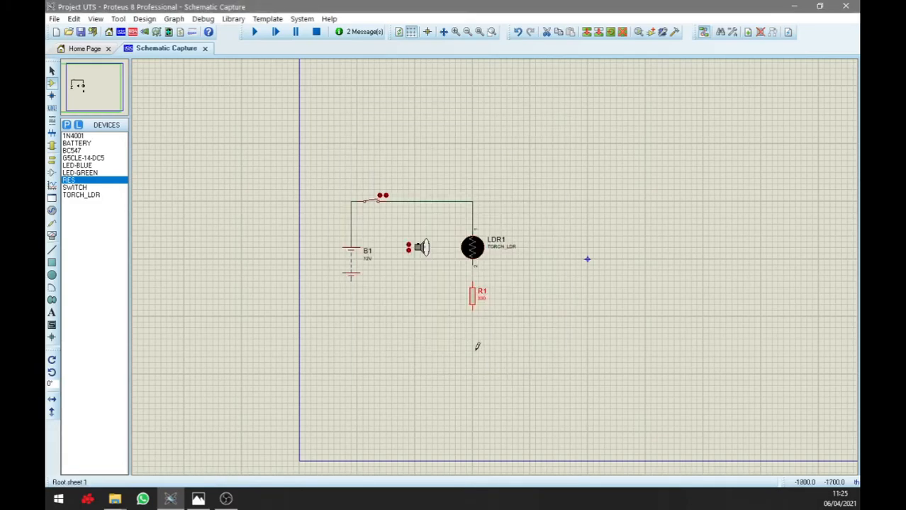
left_click(352, 279)
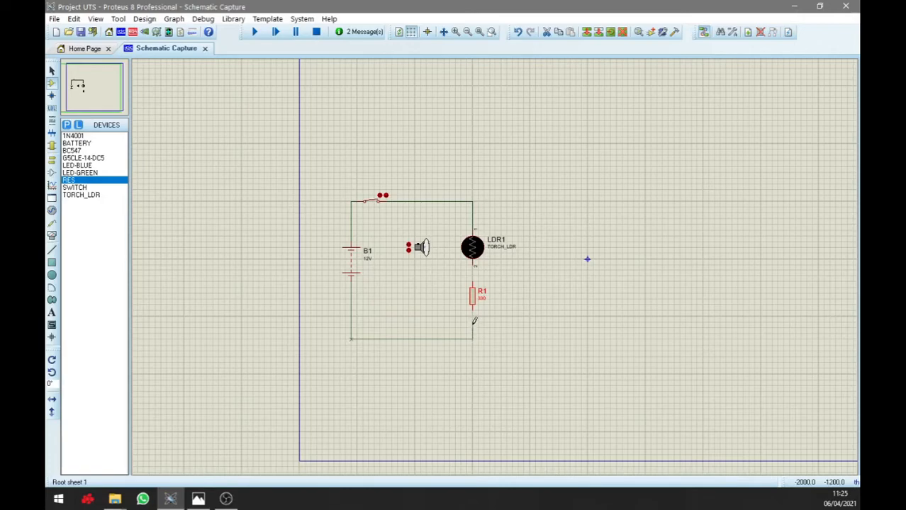
left_click(473, 308)
Place a second RES resistor to the right of LDR1 and rotate it anti-clockwise so it stands vertical.
left_click(102, 181)
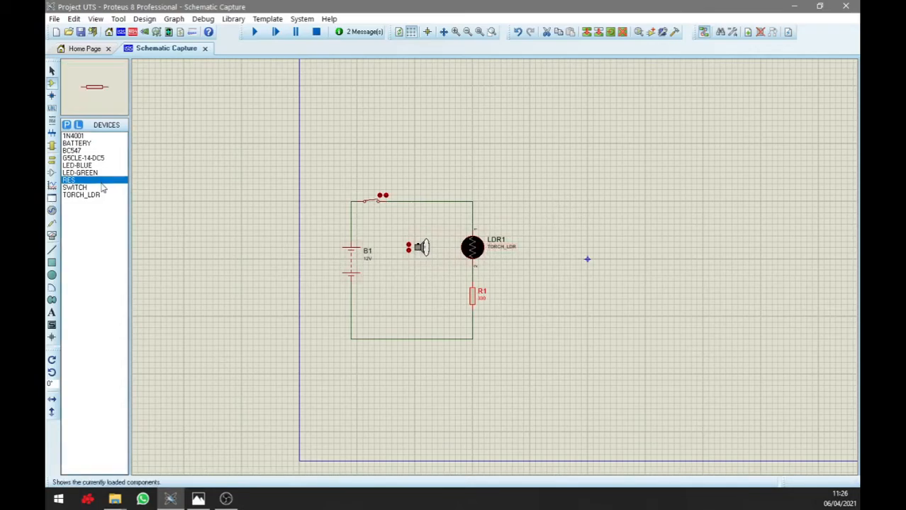
left_click(558, 217)
left_click(568, 215)
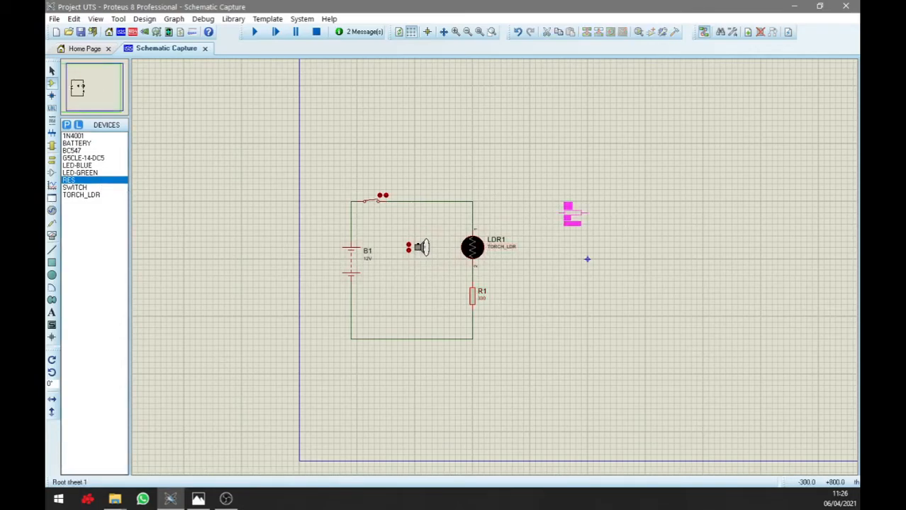
left_click(573, 219)
right_click(574, 217)
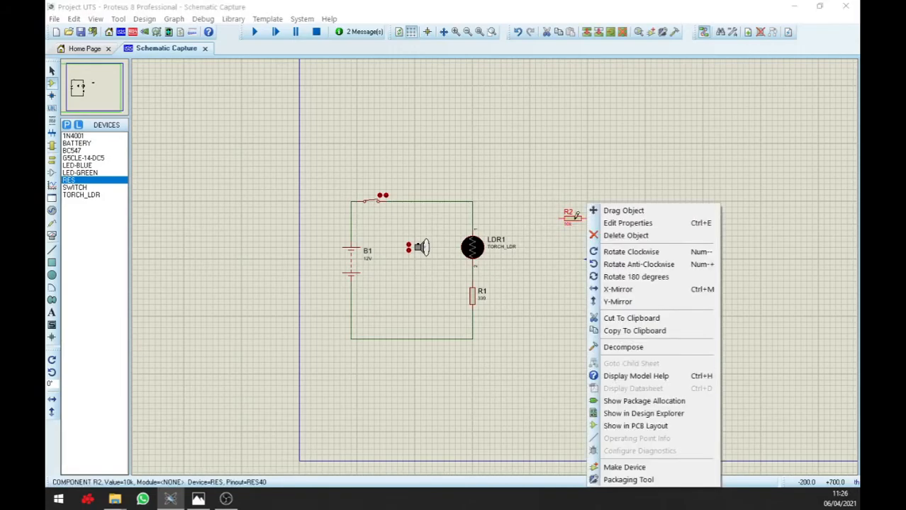
left_click(633, 266)
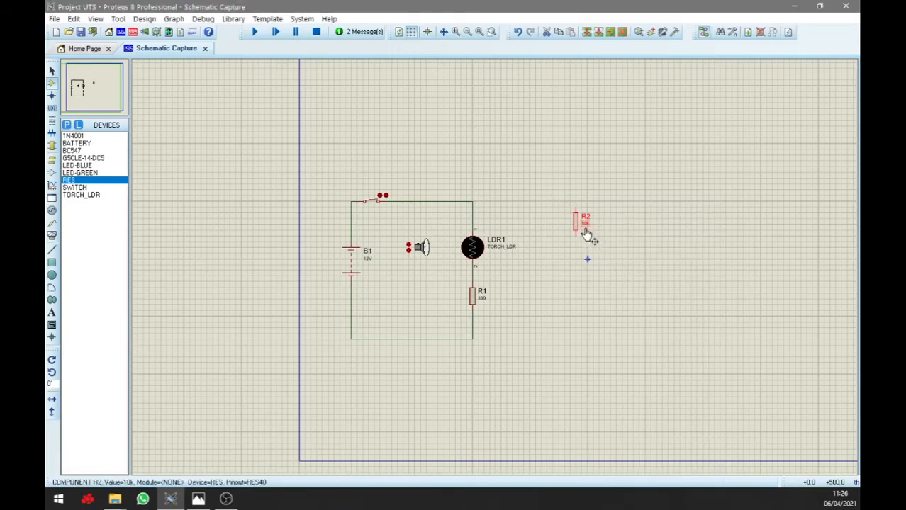
Set resistor R2's value to 1k and move it slightly down.
double_click(585, 232)
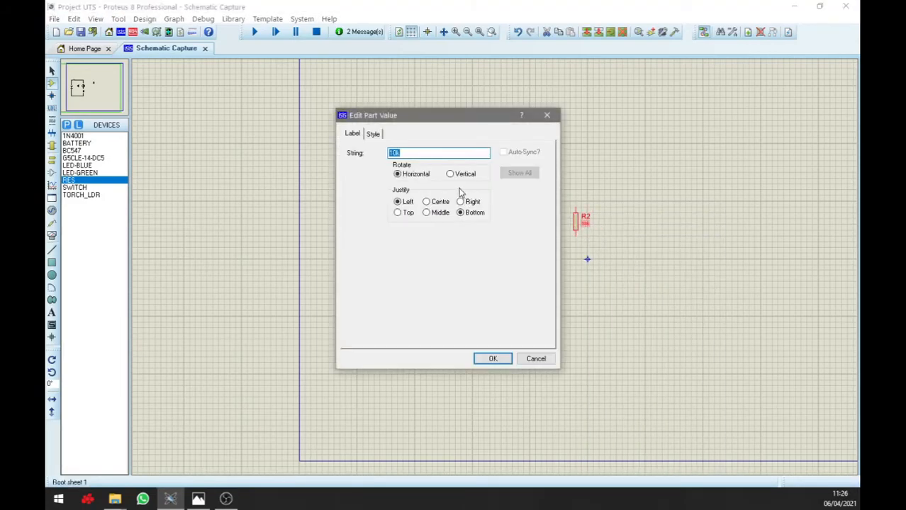
type("1k")
left_click(496, 359)
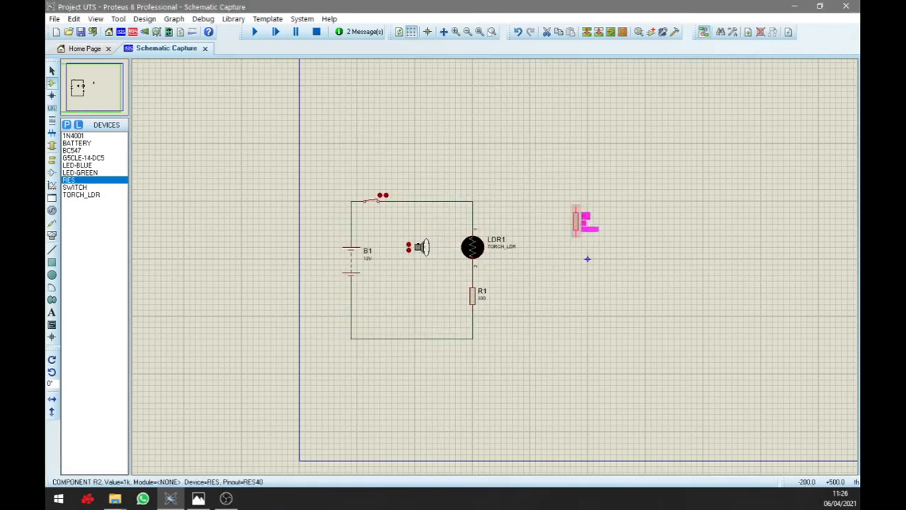
left_click_drag(583, 231, 584, 243)
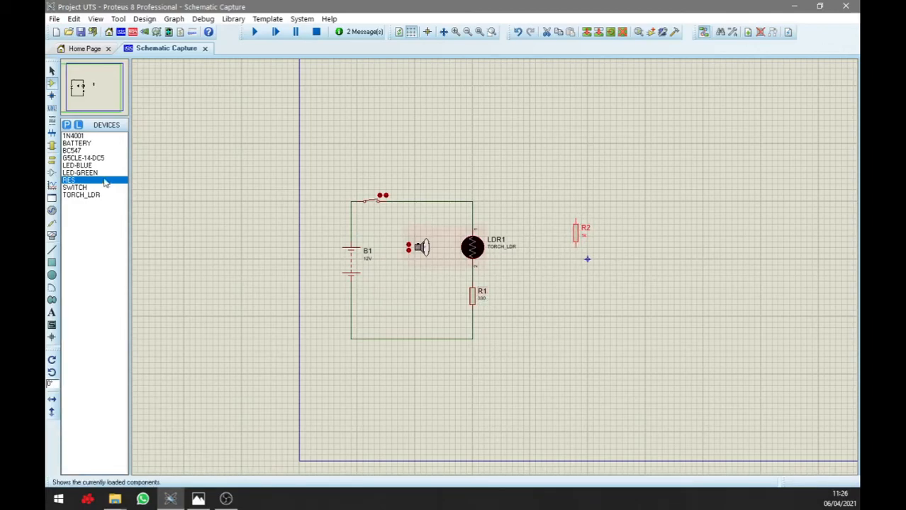
Place a BC547 transistor directly below R2 and wire its emitter to the bottom wire at R1's lower end.
left_click(75, 151)
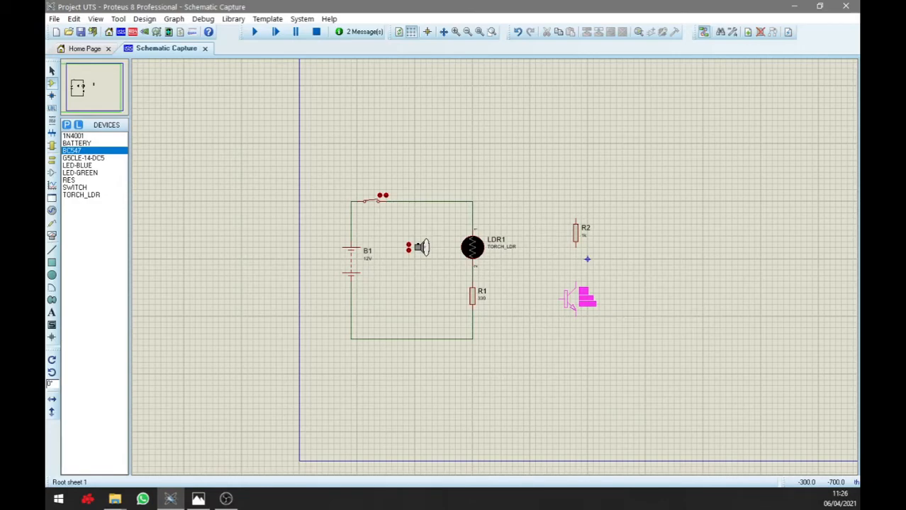
left_click(582, 298)
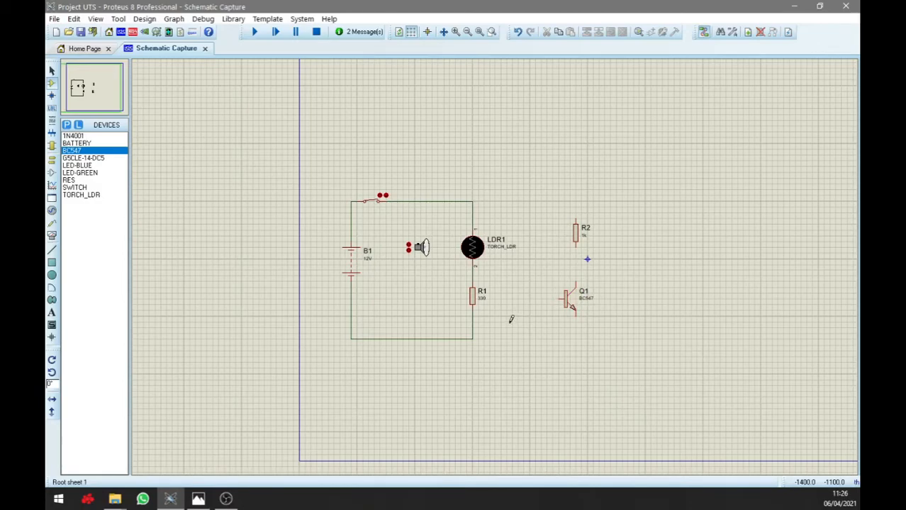
left_click(473, 338)
left_click(582, 318)
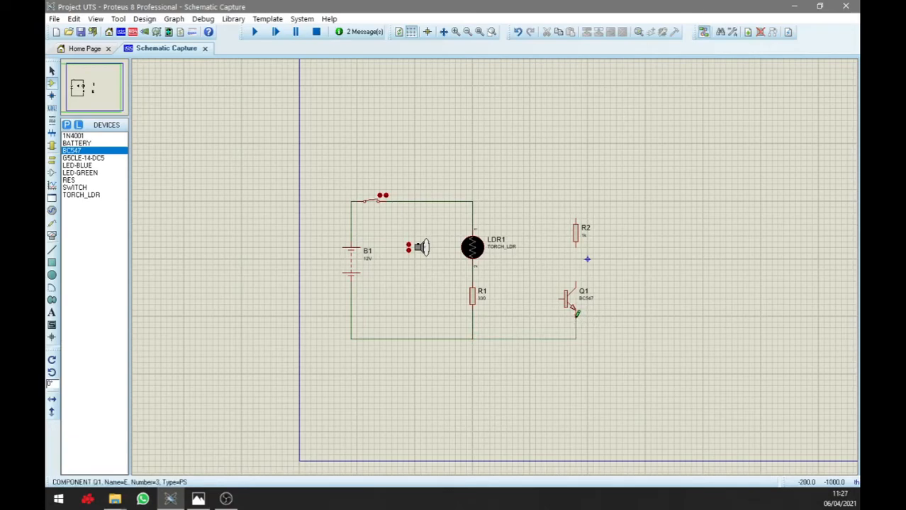
left_click(577, 314)
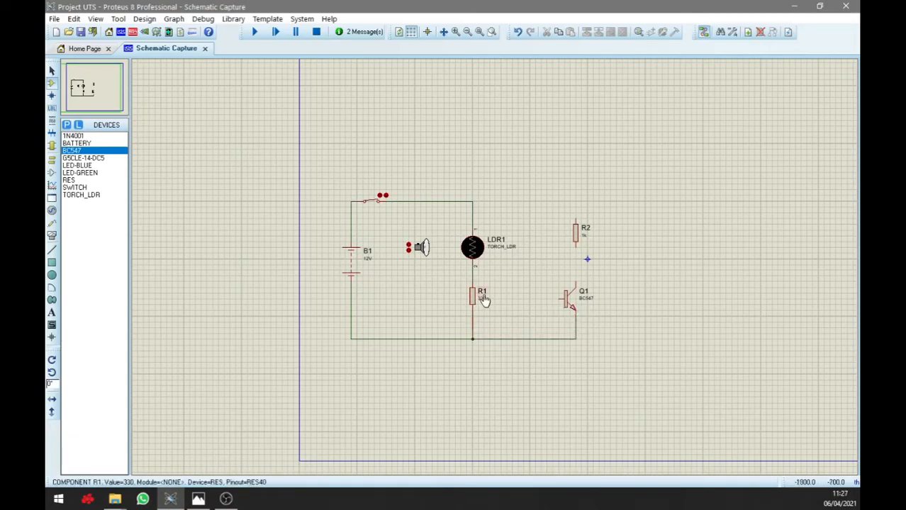
Wire Q1's base to the LDR1–R1 junction and connect R2 between Q1's collector and the top supply wire.
left_click(474, 270)
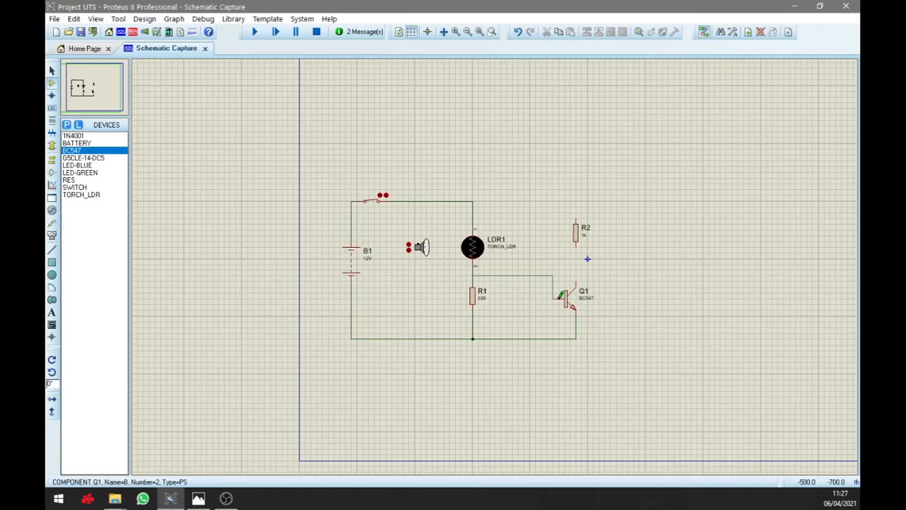
left_click(560, 297)
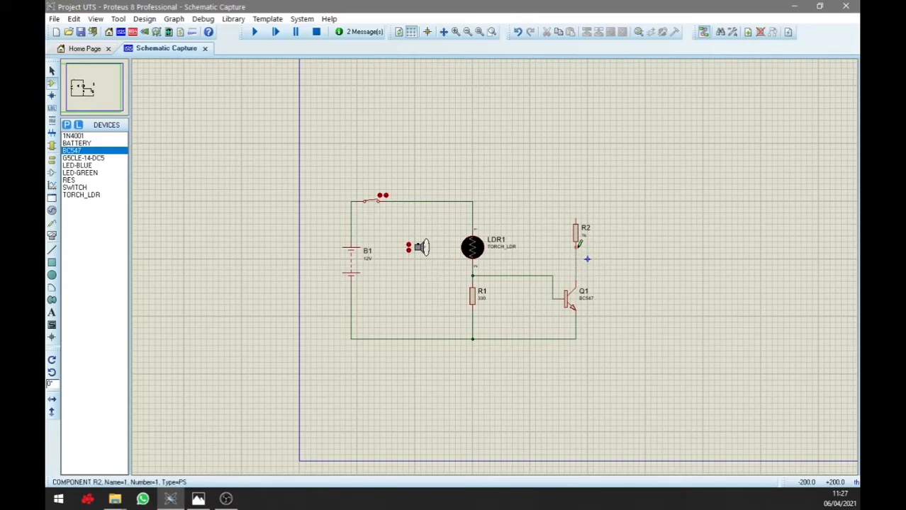
left_click(473, 201)
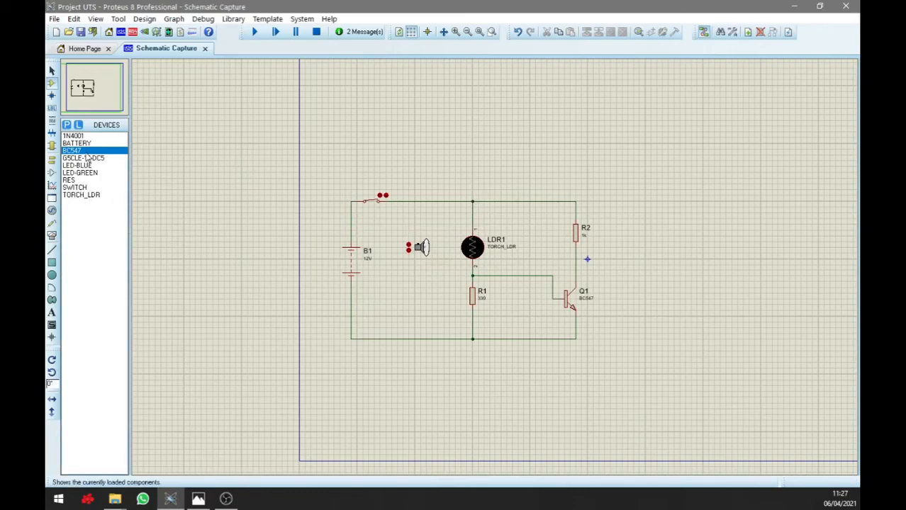
Place a second BC547 transistor to the right of Q1 and a 1N4001 diode above it, rotated anti-clockwise to point upward.
left_click(635, 294)
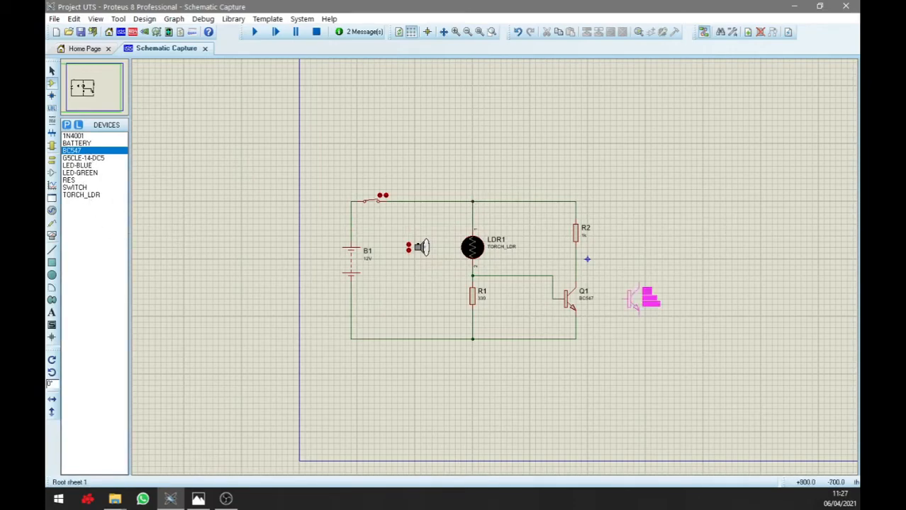
left_click(641, 298)
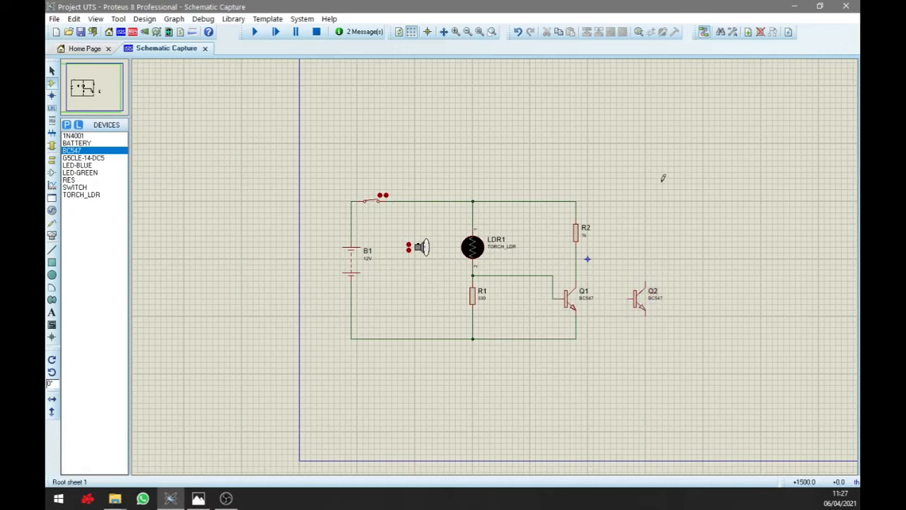
left_click(87, 136)
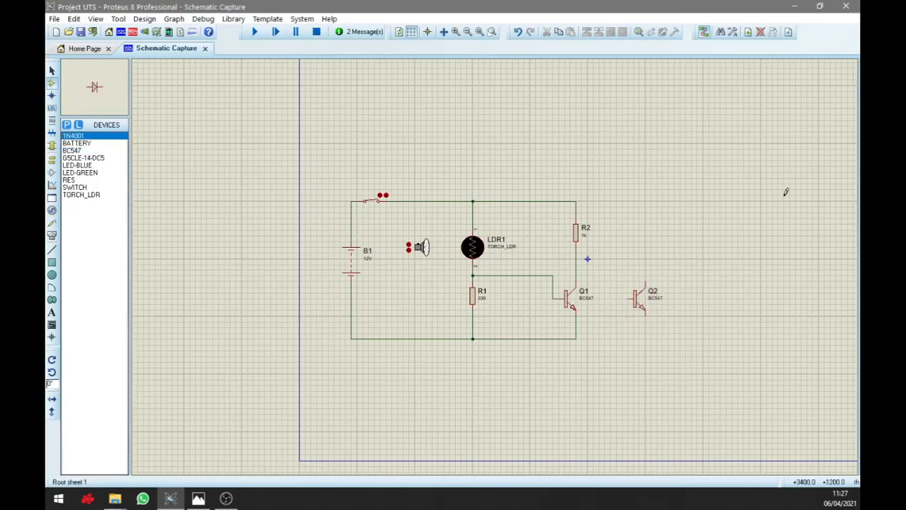
left_click(649, 222)
left_click(648, 227)
right_click(650, 226)
left_click(694, 263)
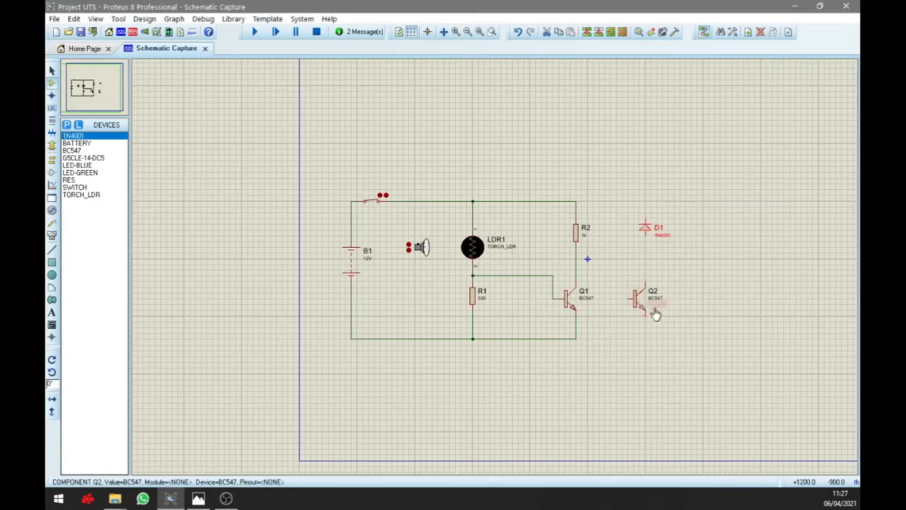
Wire Q2's emitter to the bottom wire and its base to the wire between R2 and Q1's collector.
left_click(579, 336)
left_click(645, 312)
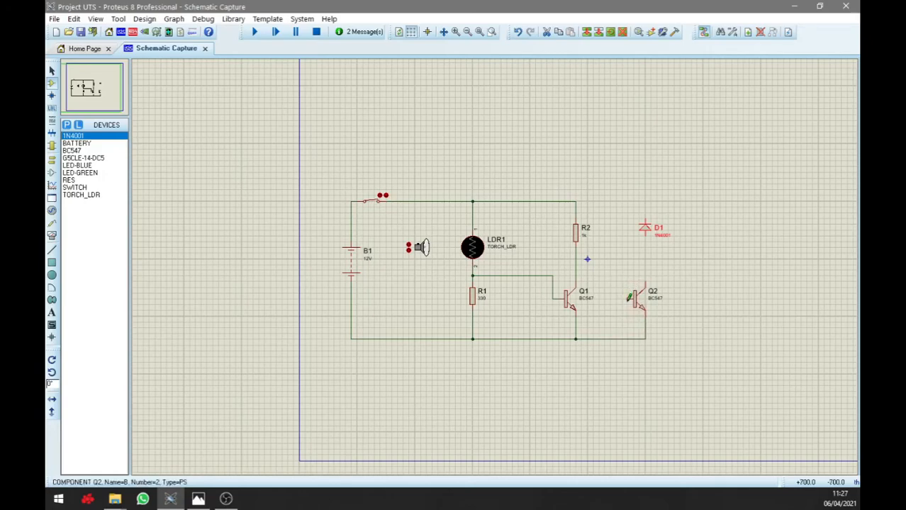
left_click(628, 298)
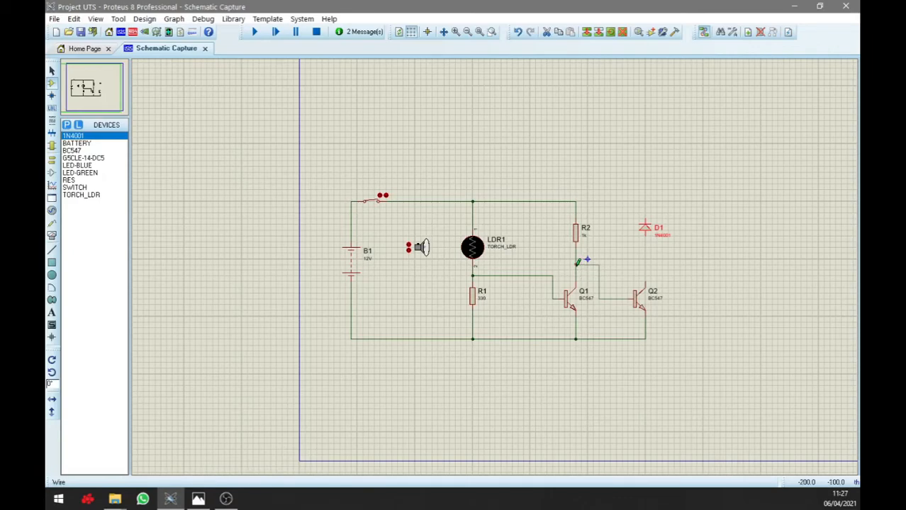
left_click(577, 263)
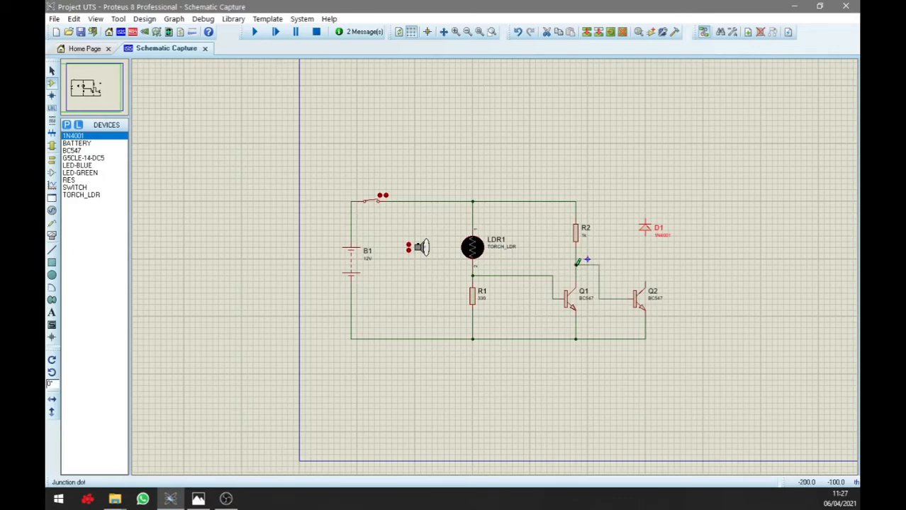
Wire diode D1 between Q2's collector and the top supply wire.
left_click(647, 276)
left_click(645, 235)
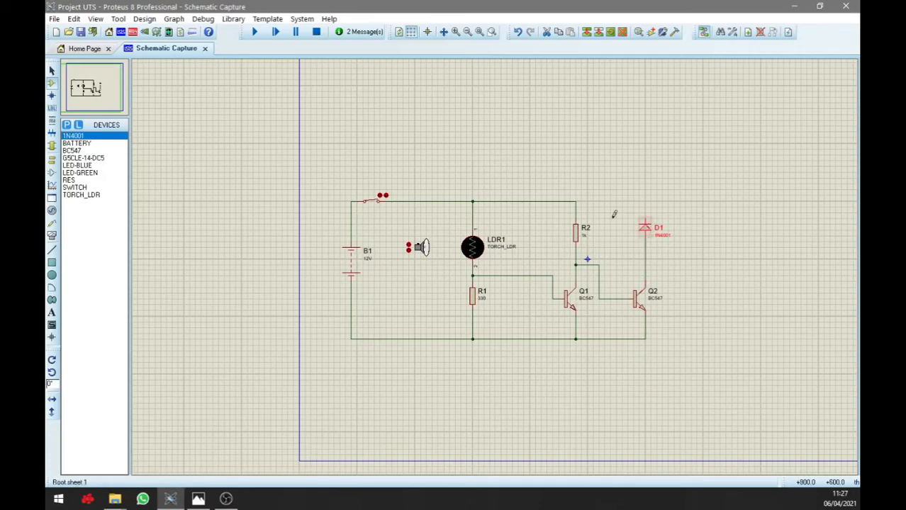
left_click(582, 200)
left_click(647, 213)
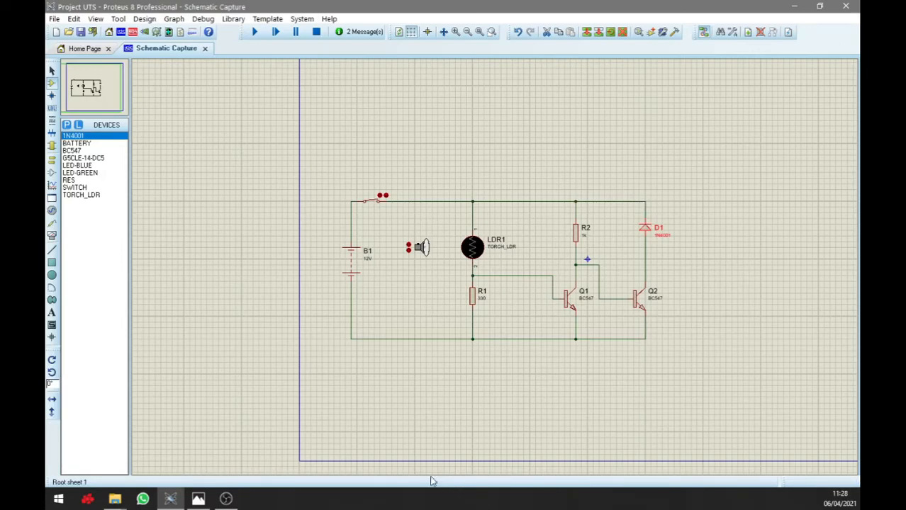
Place a G5CLE-14-DC5 relay to the right of diode D1.
left_click_drag(639, 358, 505, 362)
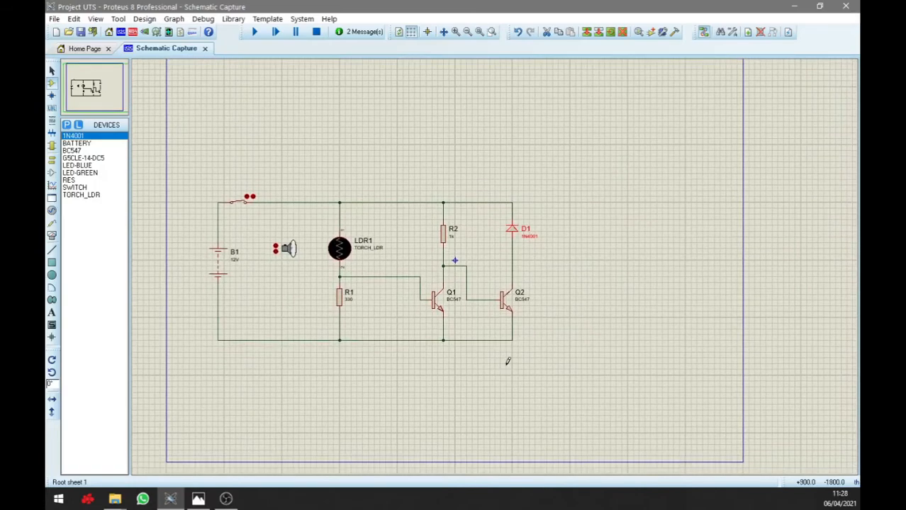
left_click(82, 159)
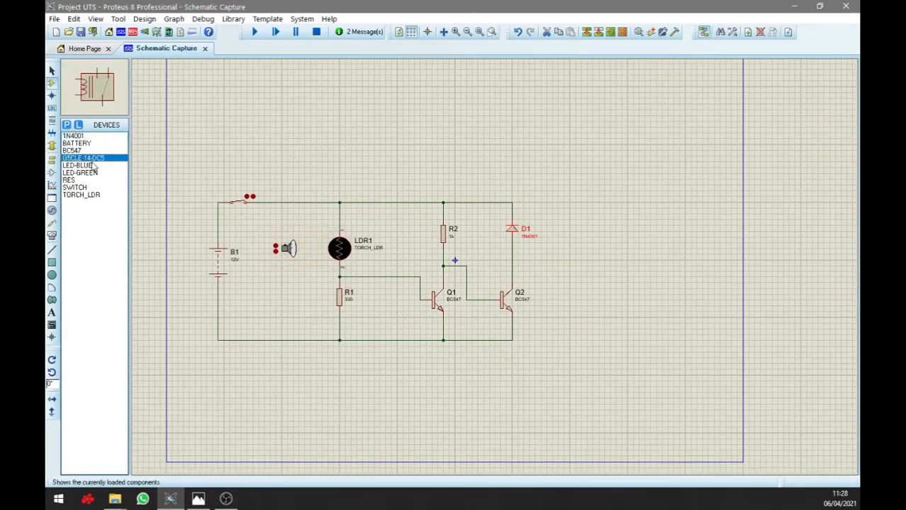
left_click(592, 262)
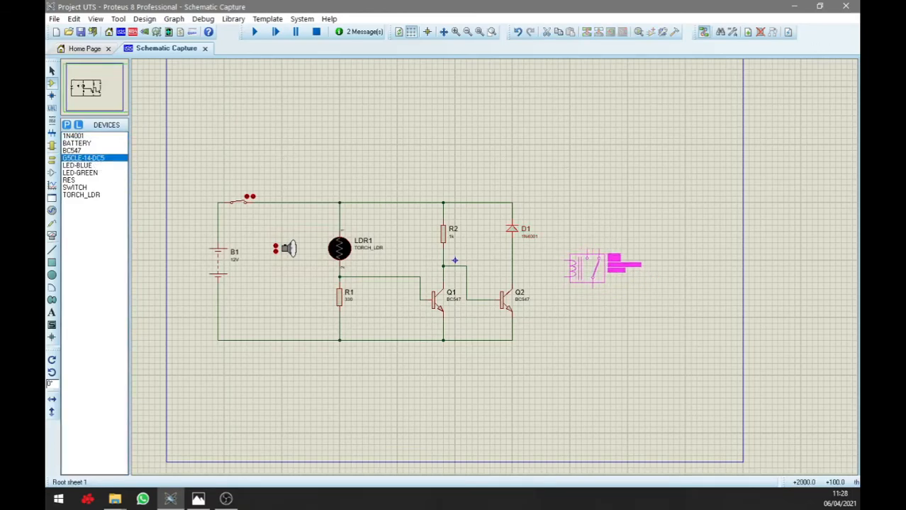
left_click(593, 262)
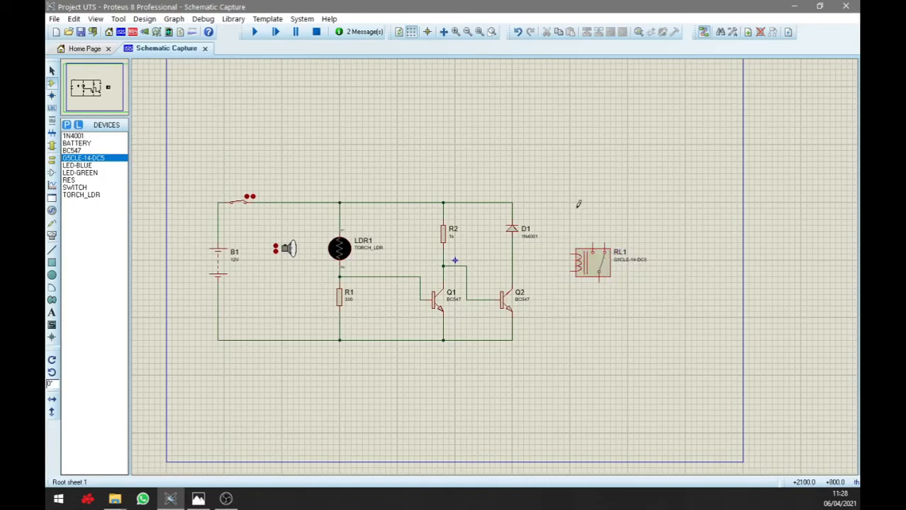
Wire relay RL1's upper coil pin to the top supply wire and its lower coil pin to the D1–Q2 collector wire.
left_click(514, 202)
left_click(567, 252)
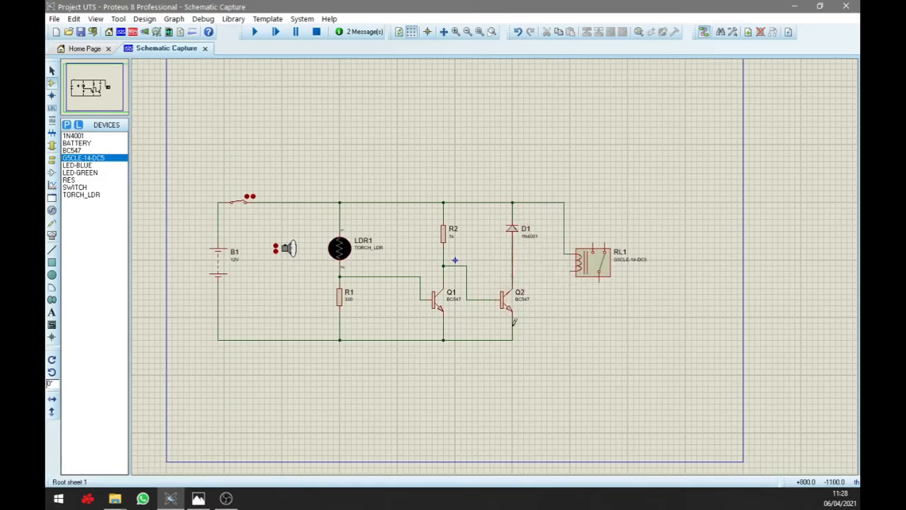
left_click(573, 268)
left_click(513, 271)
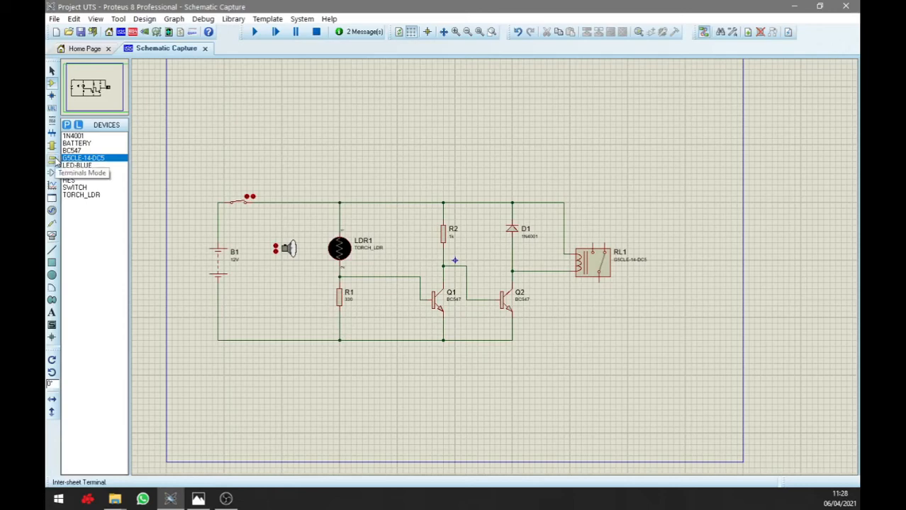
Place a LED-GREEN below relay RL1 and a LED-BLUE directly beneath it.
left_click(81, 173)
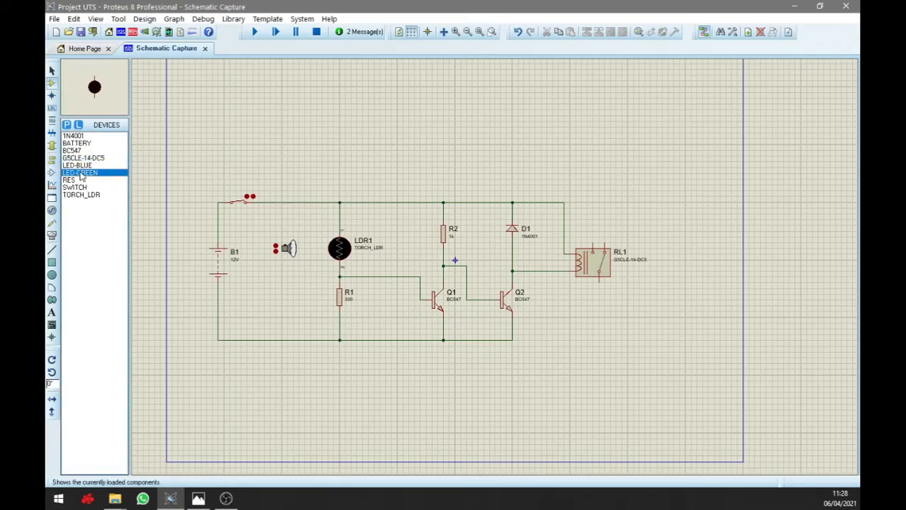
left_click(599, 312)
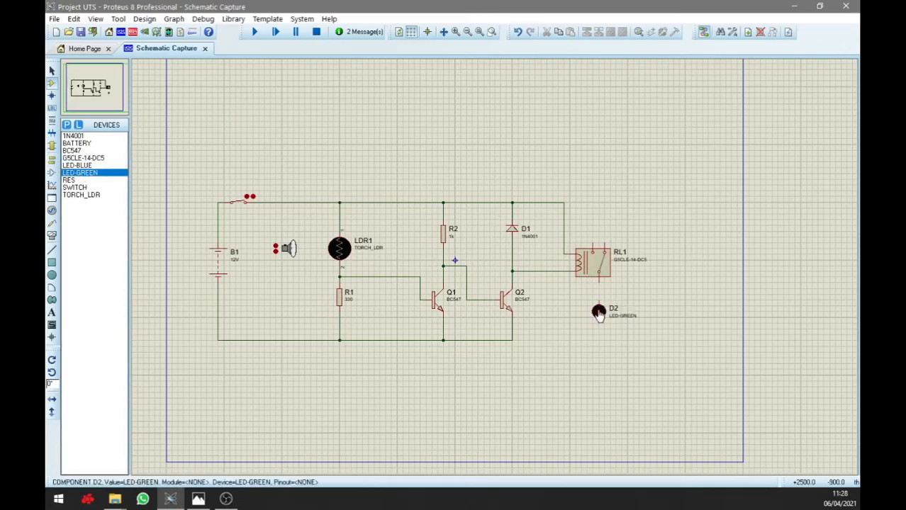
left_click(71, 165)
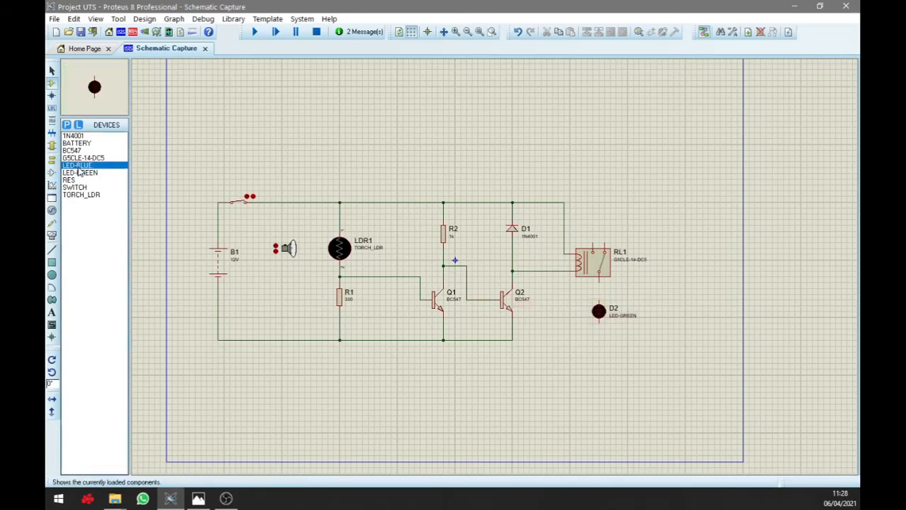
left_click(599, 352)
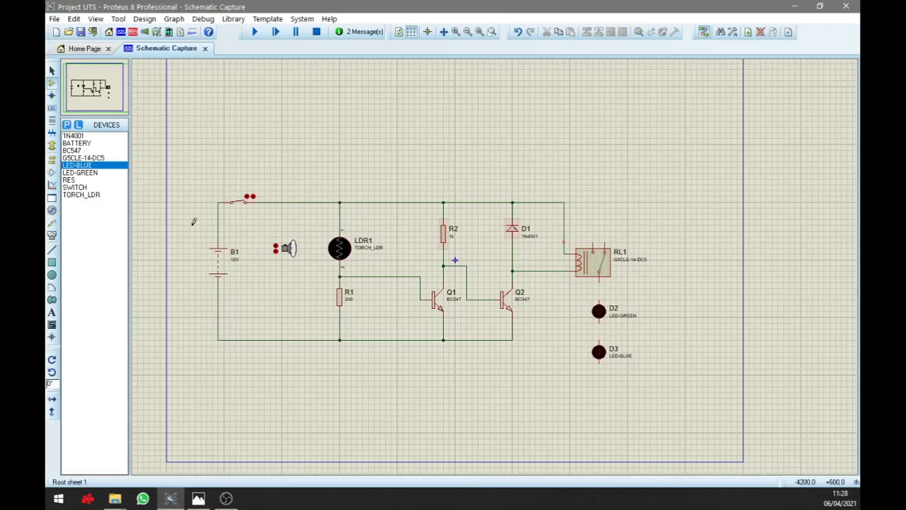
Add a POWER terminal above relay RL1 and a GROUND terminal below the blue LED, wiring them in series through the relay contact and both LEDs.
left_click(51, 160)
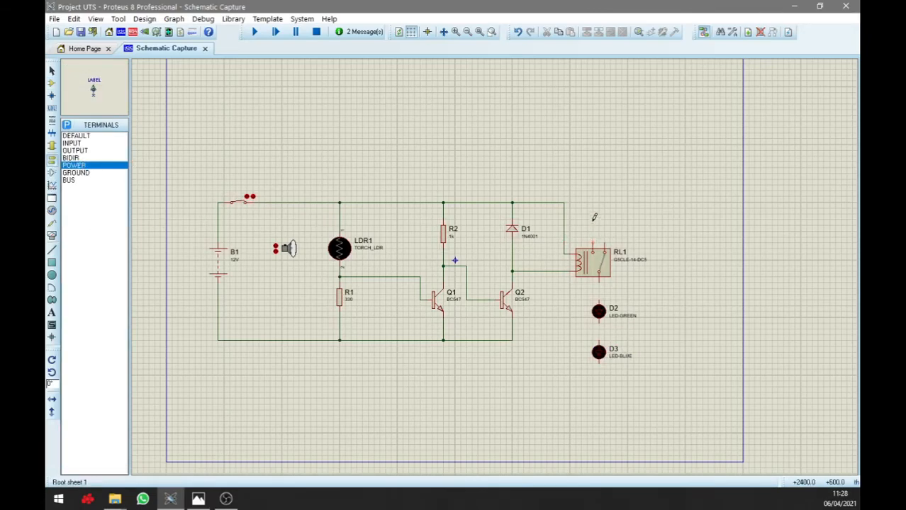
left_click(98, 176)
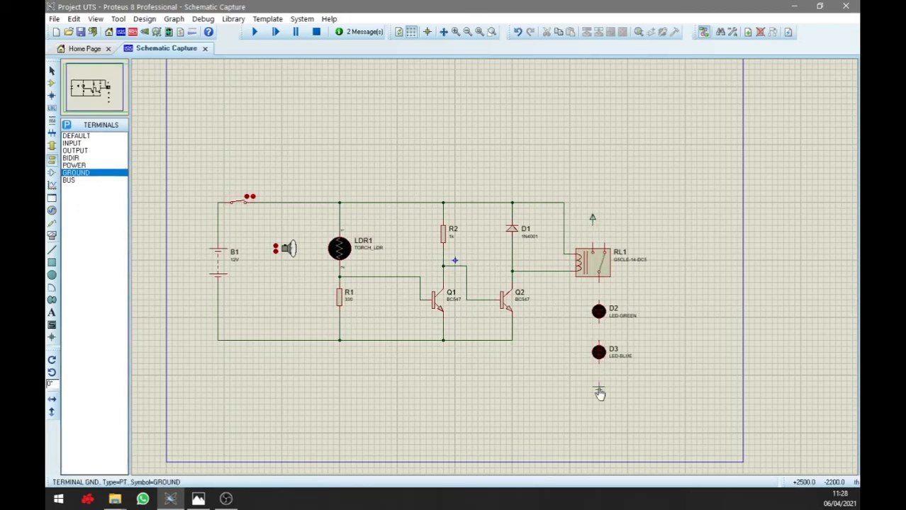
left_click(599, 386)
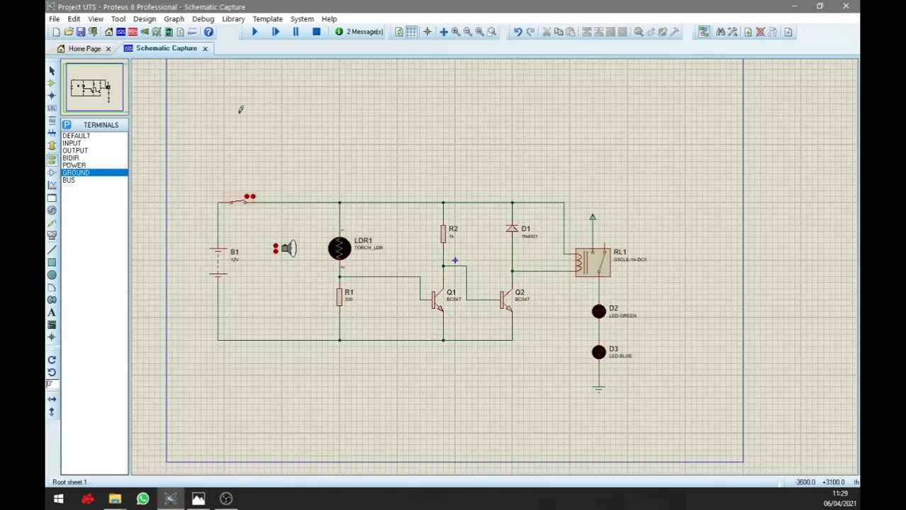
Simulate the circuit starting with the battery switch open, testing LDR1 by moving the torch close to it and back away.
left_click(254, 197)
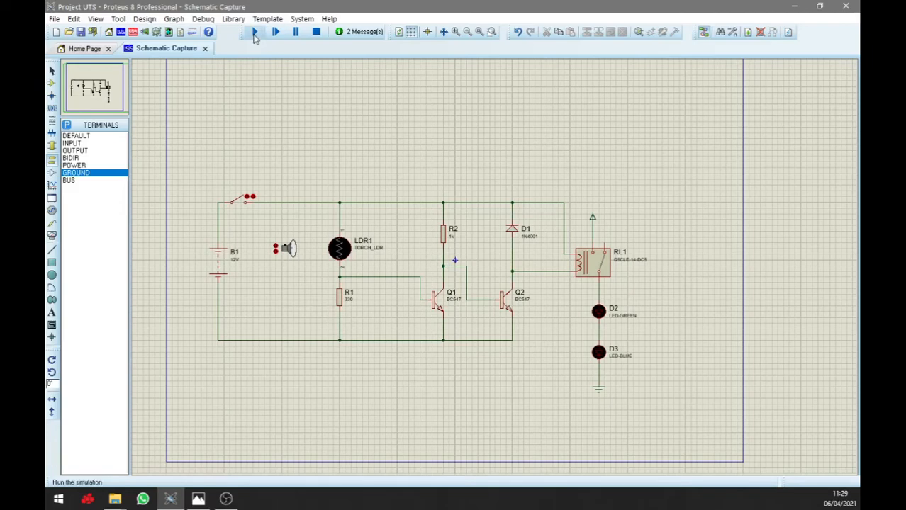
left_click(255, 34)
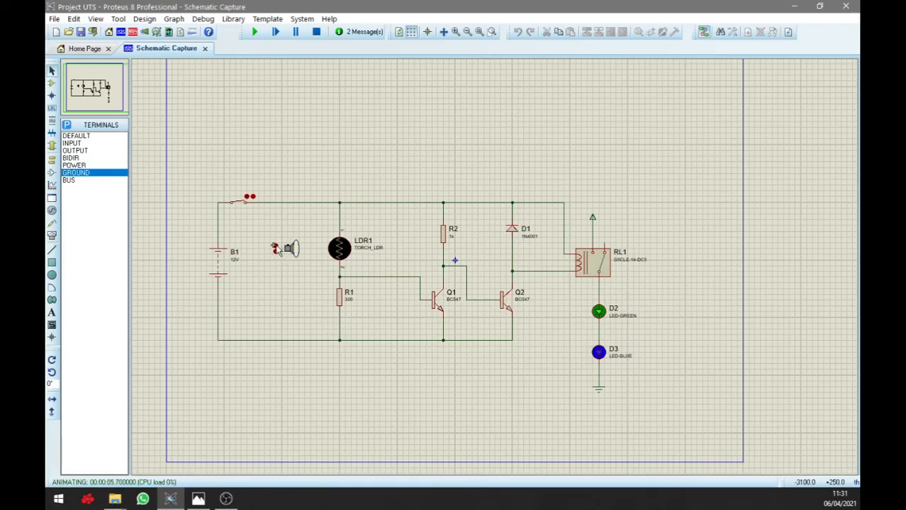
left_click(276, 248)
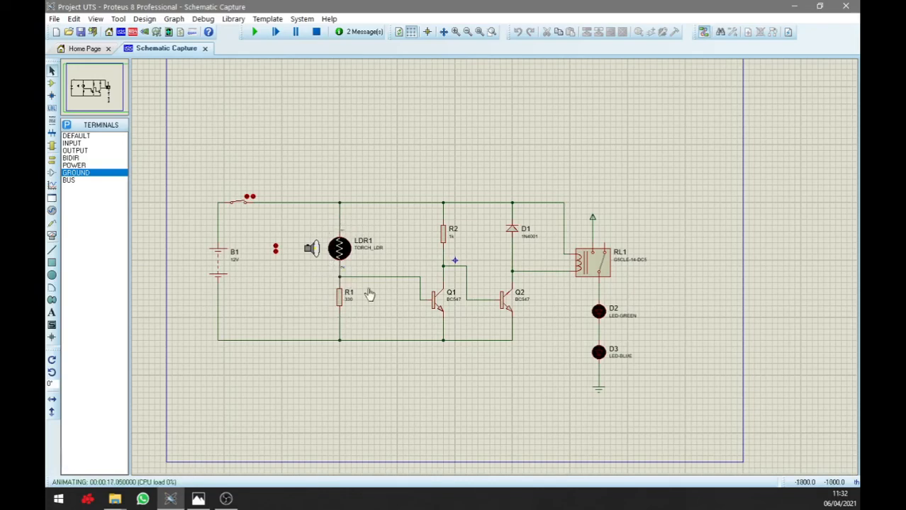
left_click(275, 249)
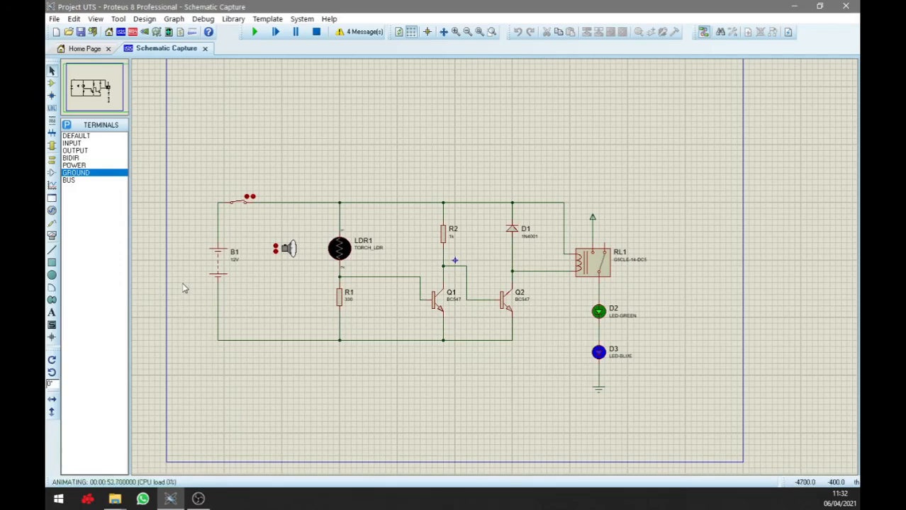
key("alt+Tab")
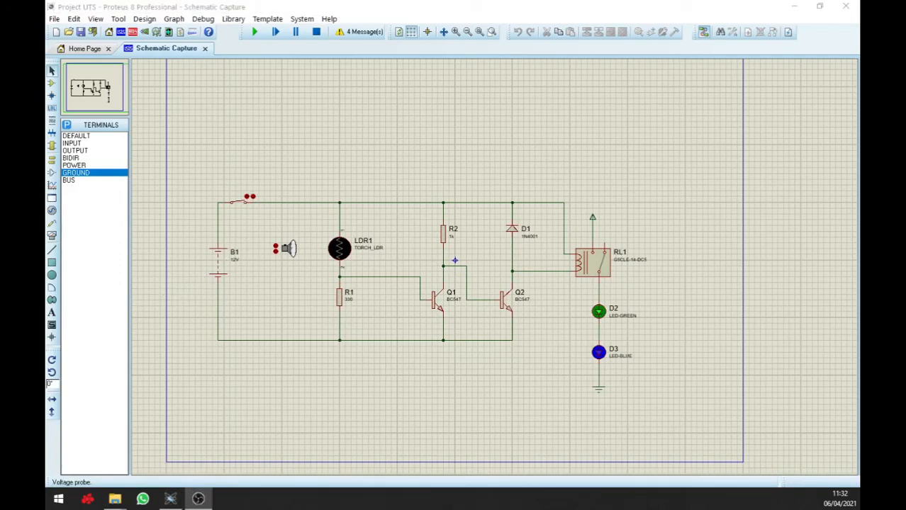